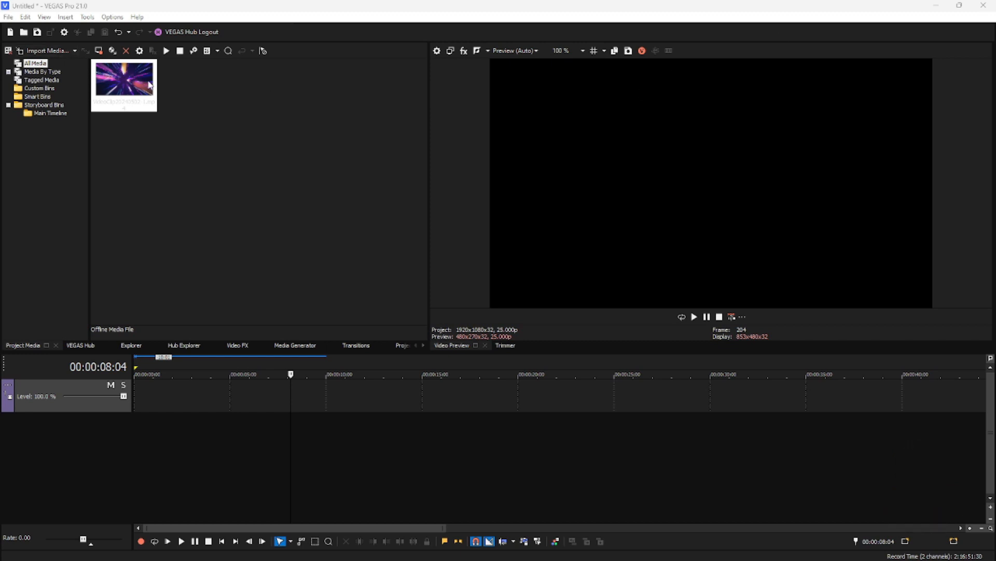
# - Import VideoClip20240502-1.mp4 into the project media and place it on the video track at the start of the timeline
pyautogui.moveTo(139, 81)
pyautogui.mouseDown()
pyautogui.moveTo(263, 411)
pyautogui.moveTo(179, 419)
pyautogui.moveTo(223, 191)
pyautogui.moveTo(145, 99)
pyautogui.mouseUp()
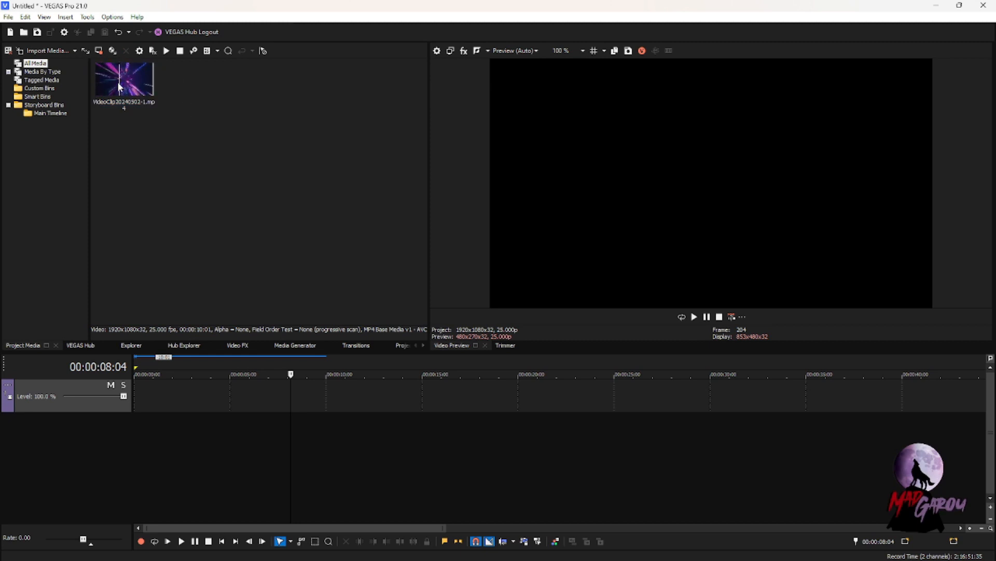
pyautogui.moveTo(106, 103)
pyautogui.mouseDown()
pyautogui.moveTo(150, 151)
pyautogui.moveTo(166, 393)
pyautogui.moveTo(108, 109)
pyautogui.mouseUp()
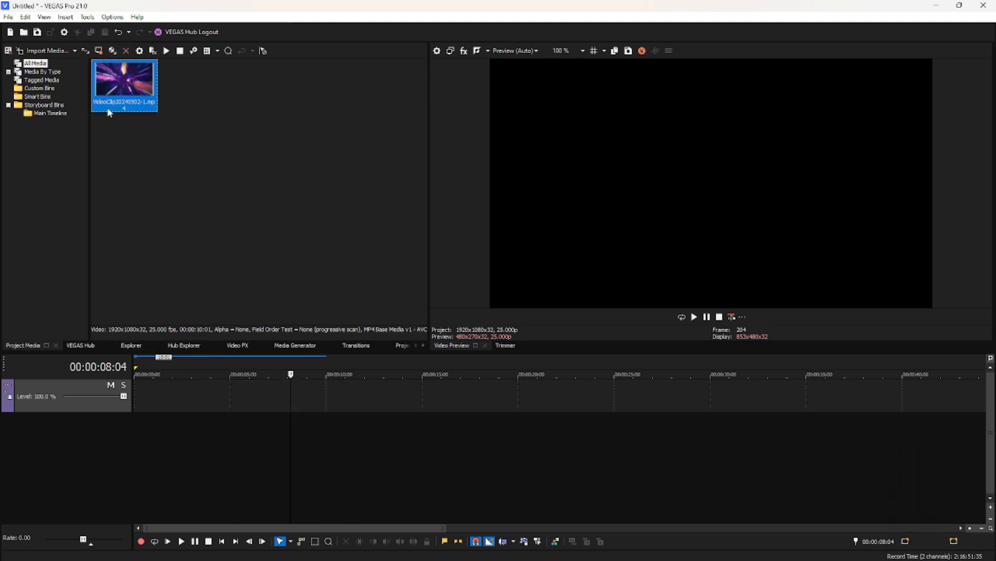
pyautogui.doubleClick(108, 109)
pyautogui.moveTo(383, 403); pyautogui.dragTo(208, 405)
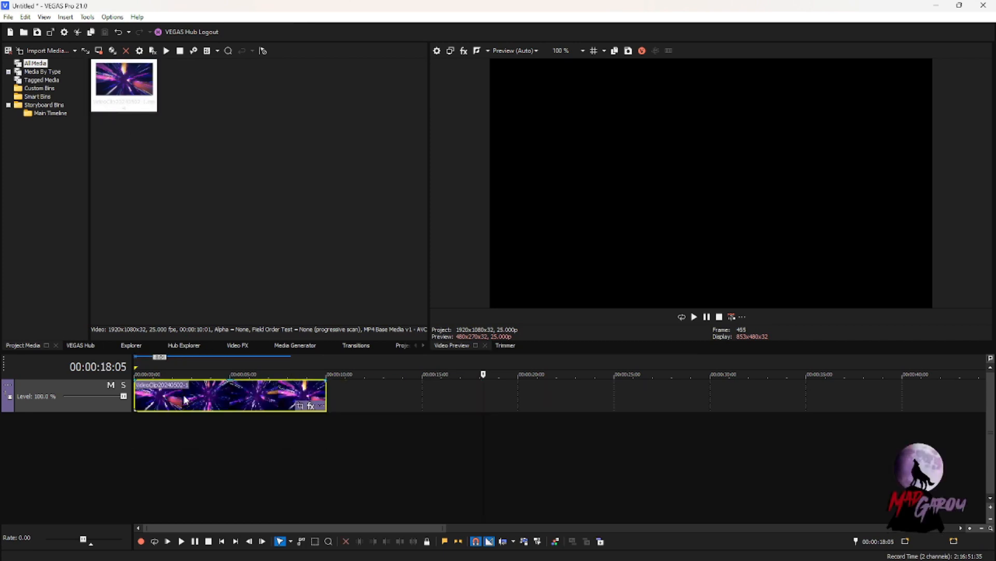
# - Play the video clip through from near its beginning and return the playhead close to the timeline start
pyautogui.click(142, 436)
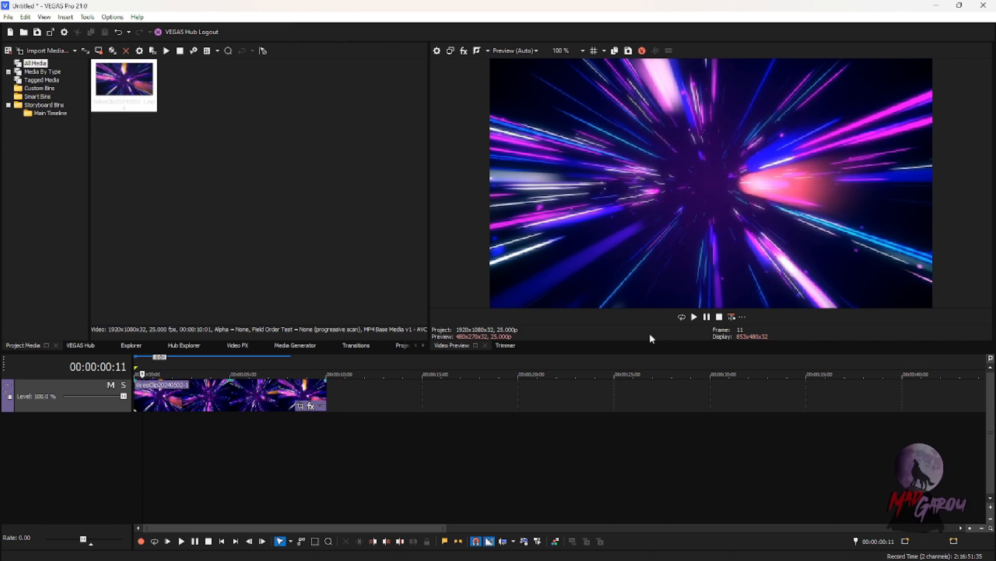
pyautogui.press('space')
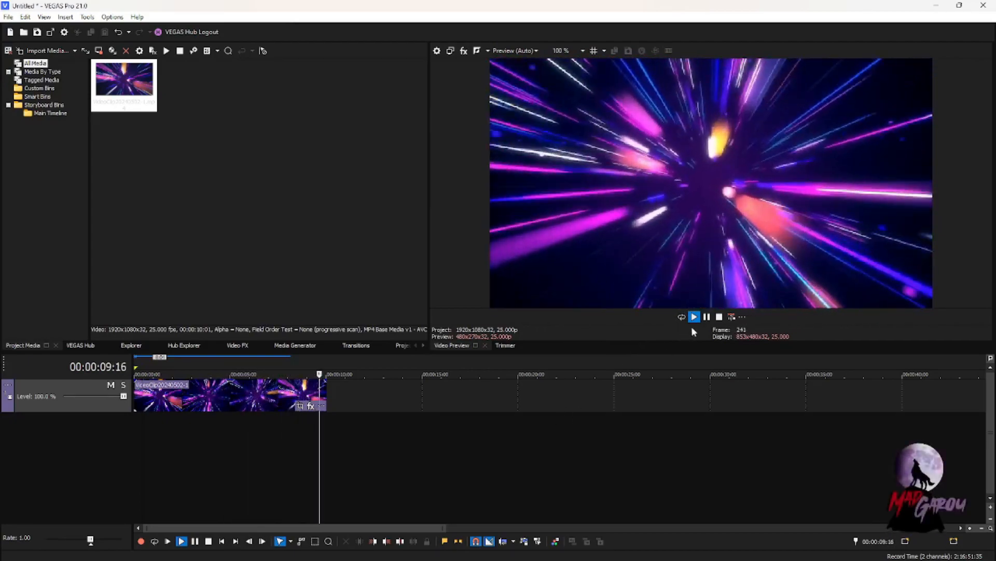
pyautogui.click(143, 437)
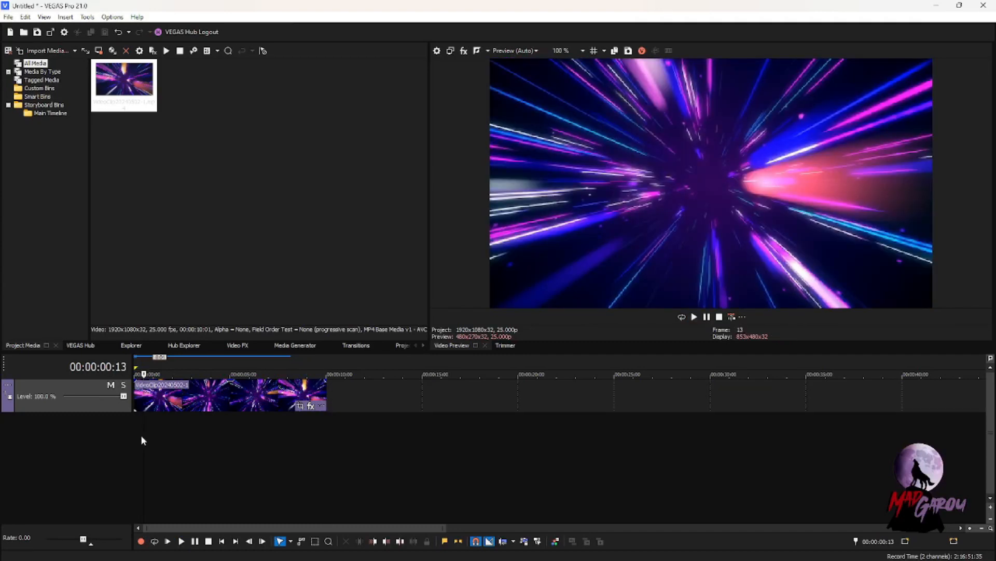
pyautogui.click(138, 431)
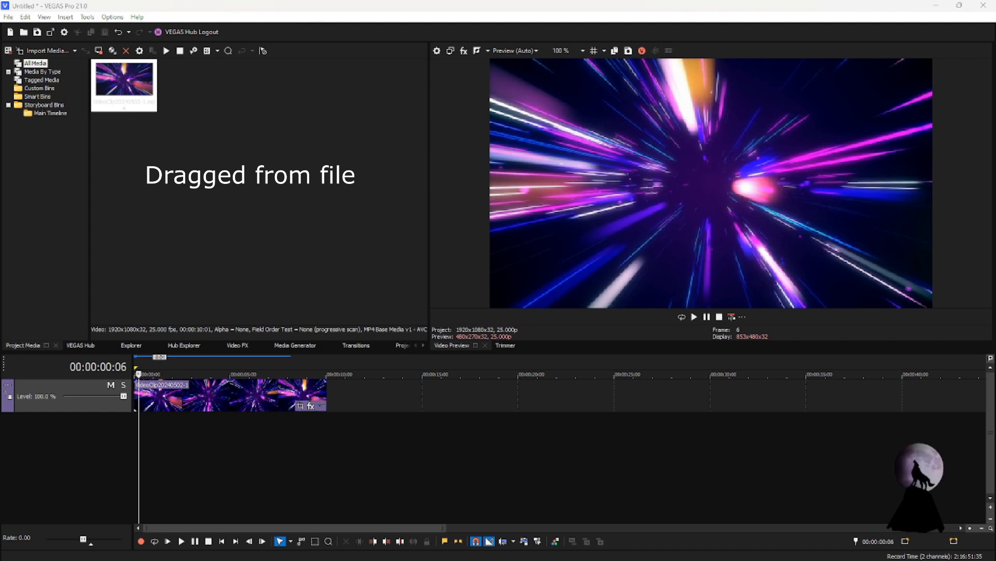
# - Import the starship PNG and place it on a new track below the video clip, starting at 00:00:00:00
pyautogui.moveTo(232, 111); pyautogui.dragTo(301, 92)
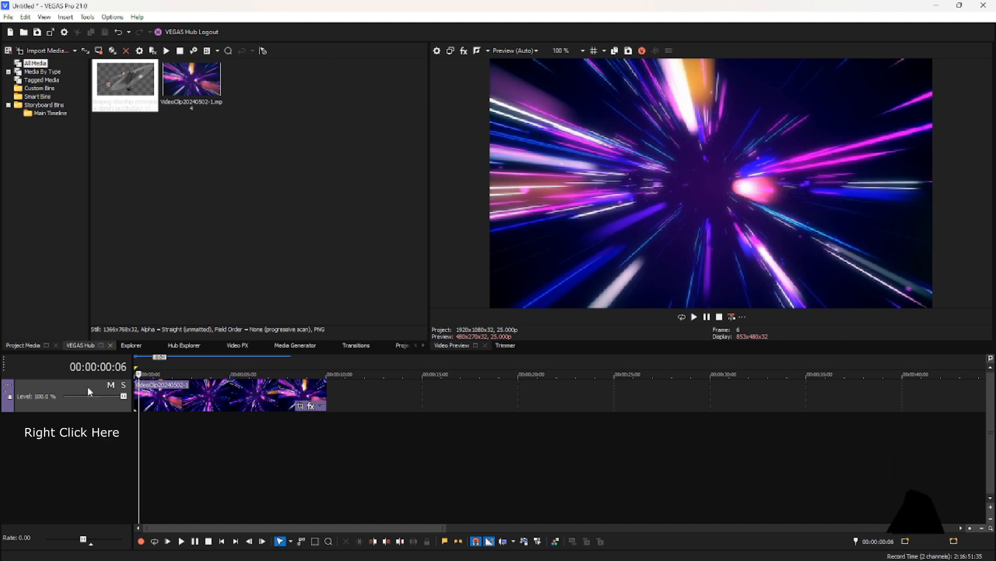
pyautogui.moveTo(137, 110); pyautogui.dragTo(134, 454)
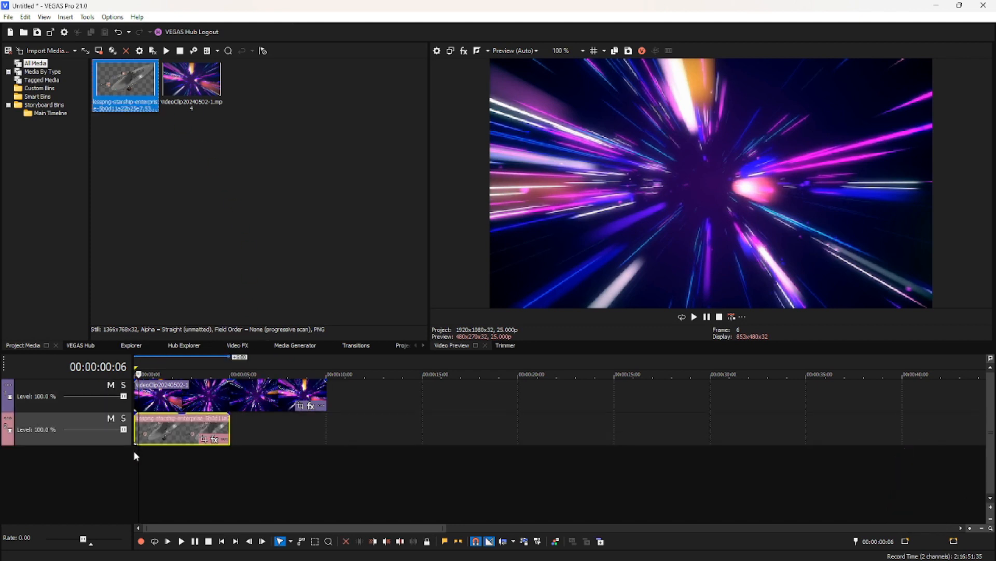
pyautogui.click(135, 452)
pyautogui.click(175, 442)
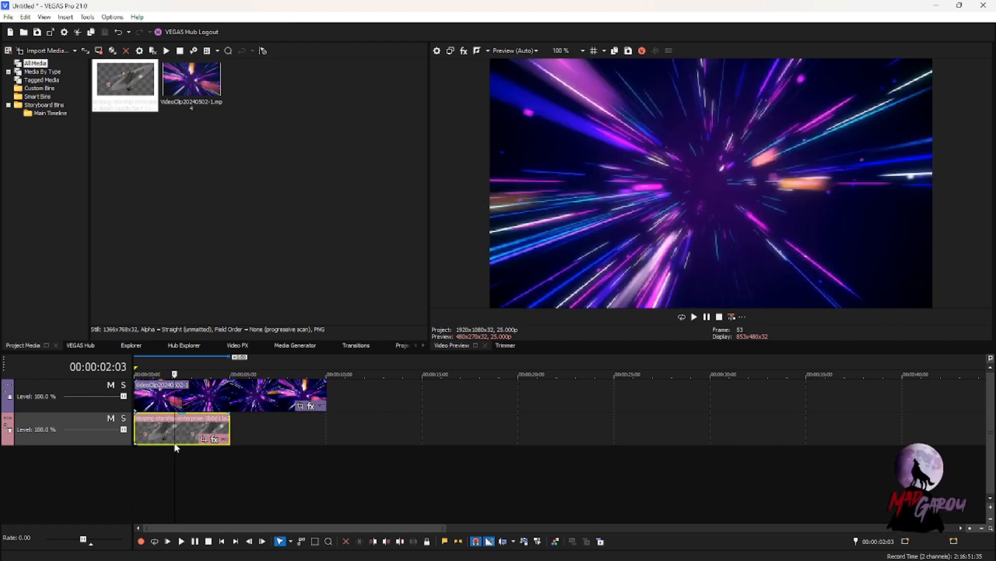
pyautogui.click(166, 470)
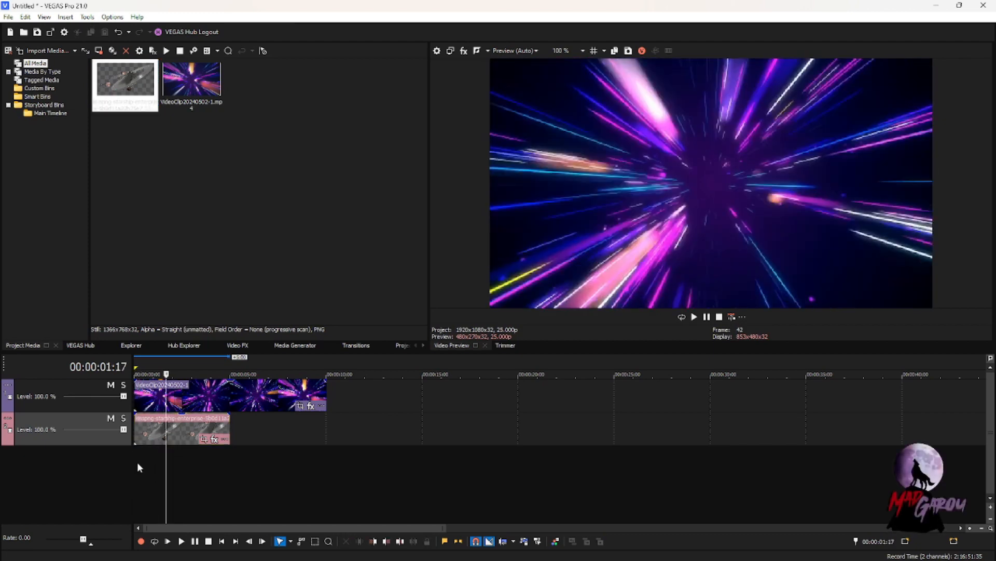
pyautogui.click(137, 463)
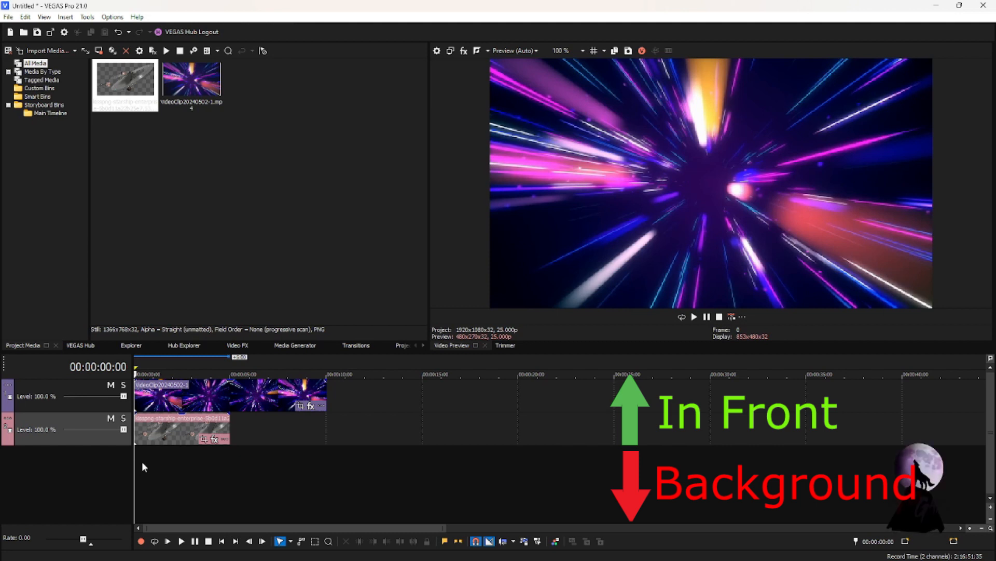
# - Swap the two events so the starship image is on the upper track and the video below, both at the timeline start
pyautogui.moveTo(188, 401); pyautogui.dragTo(296, 427)
pyautogui.moveTo(204, 426); pyautogui.dragTo(194, 393)
pyautogui.moveTo(272, 437); pyautogui.dragTo(131, 441)
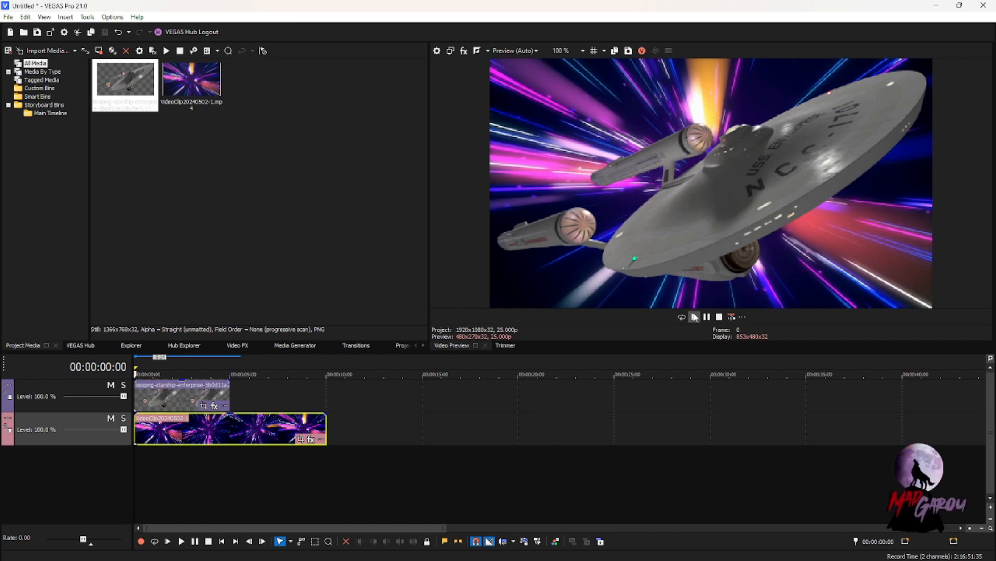
# - Play the layered starship and background past the image's end, then return the playhead to the timeline start
pyautogui.click(694, 317)
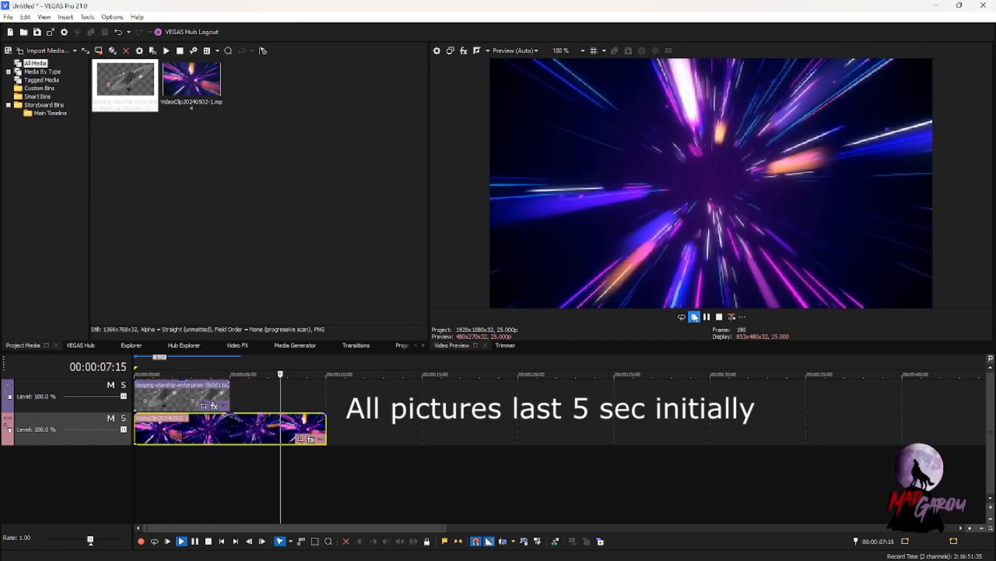
pyautogui.click(706, 317)
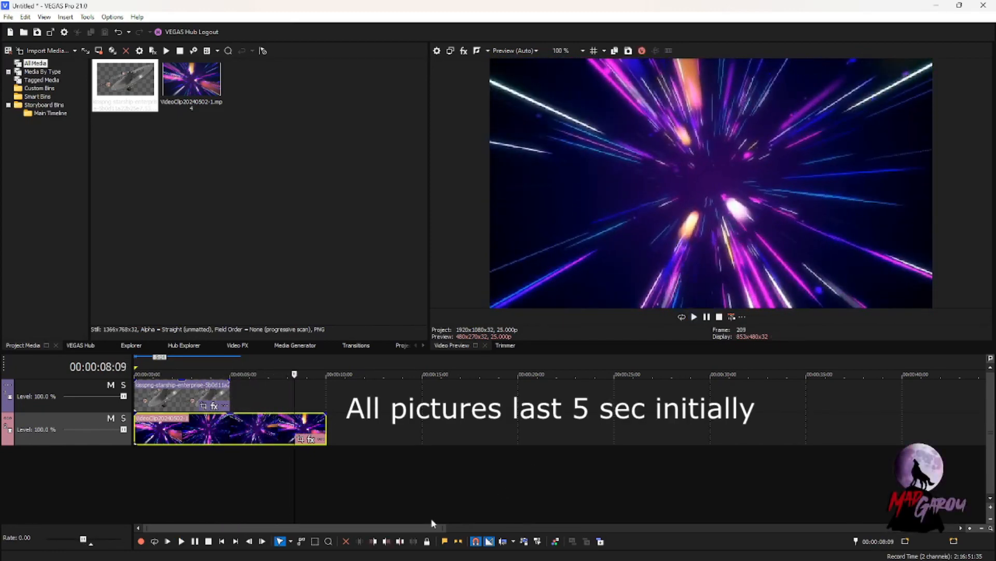
pyautogui.click(138, 462)
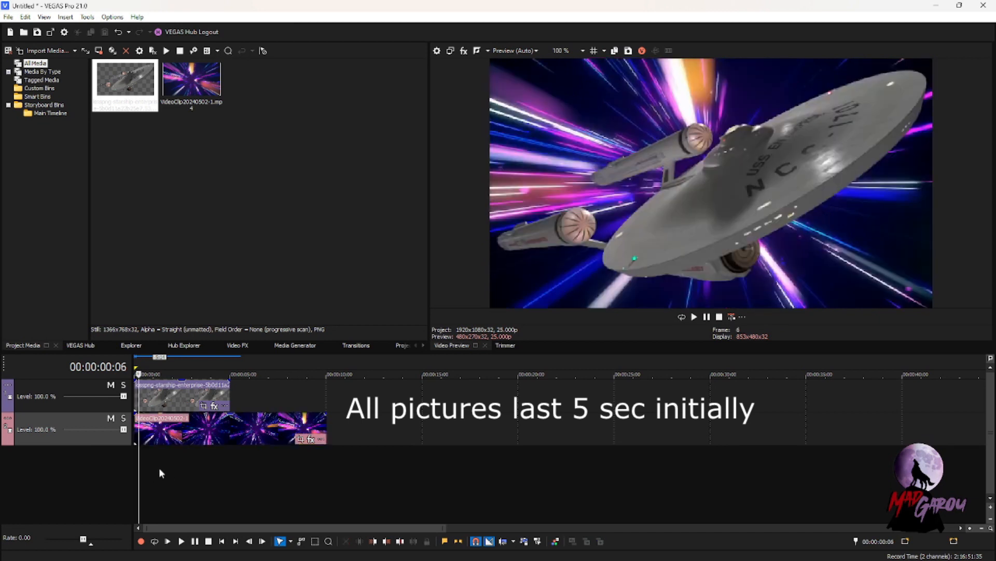
pyautogui.click(133, 454)
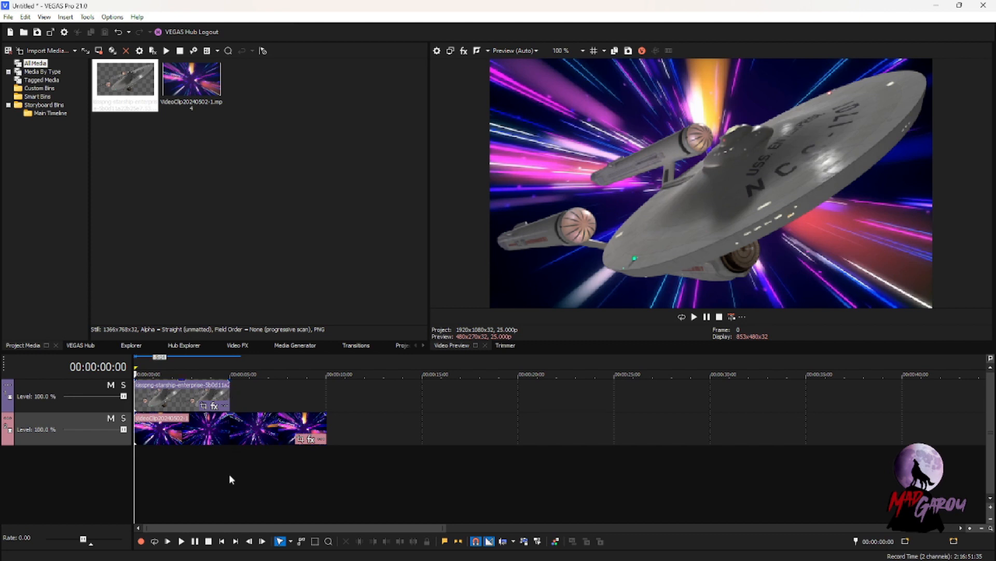
# - Try trimming the end of the background video at 00:00:05:00 where the starship image ends, and undo the trim
pyautogui.click(230, 438)
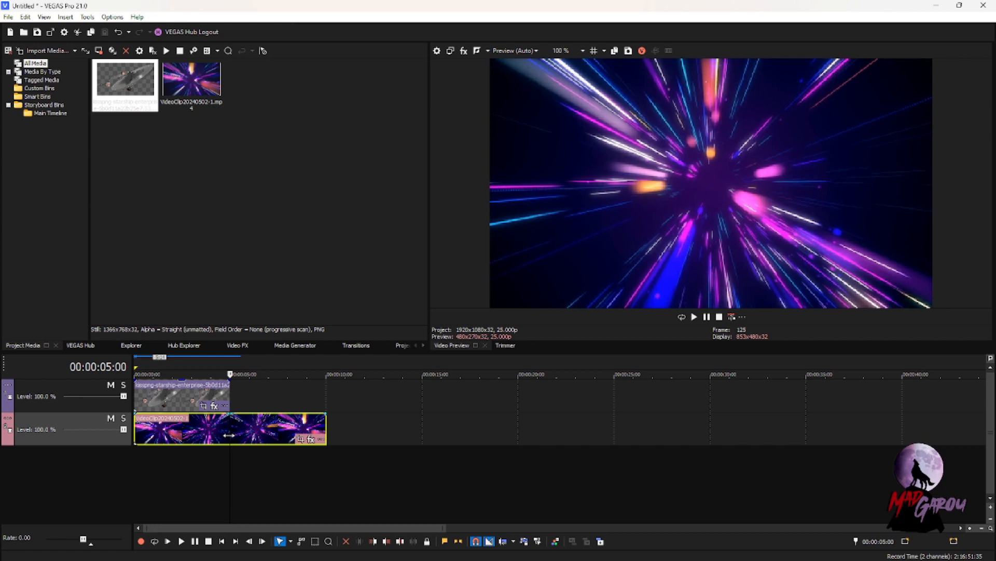
pyautogui.rightClick(230, 437)
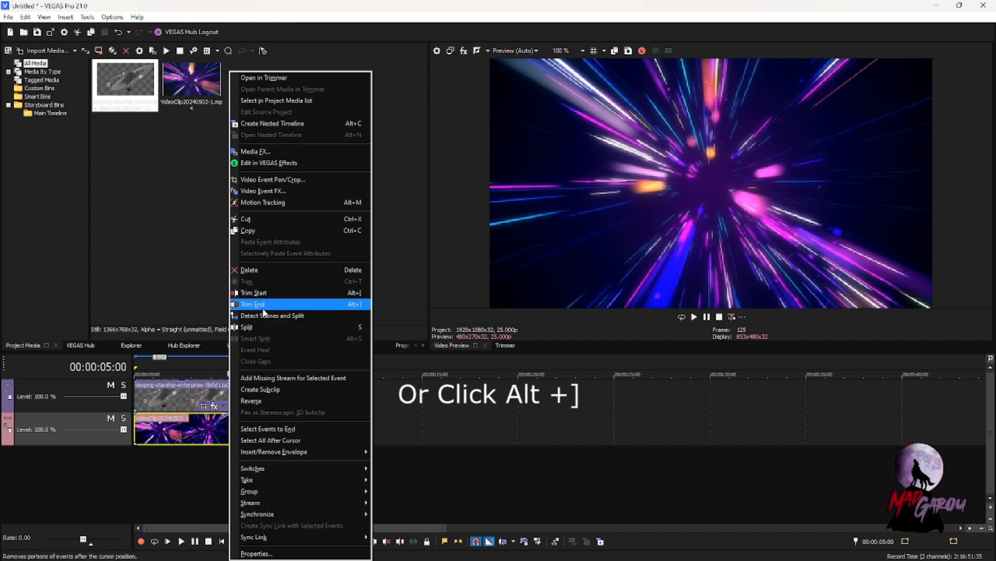
pyautogui.click(263, 307)
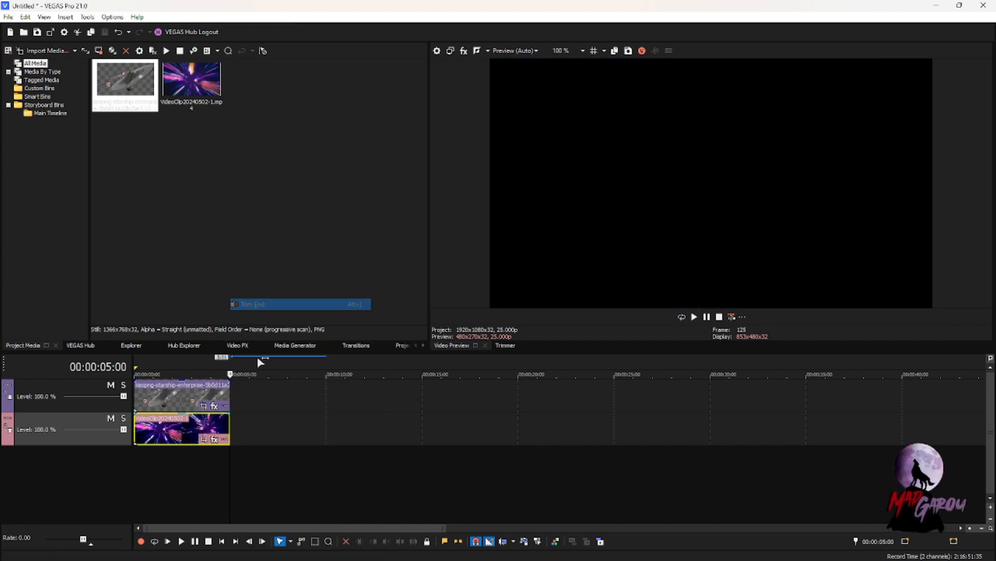
pyautogui.click(134, 490)
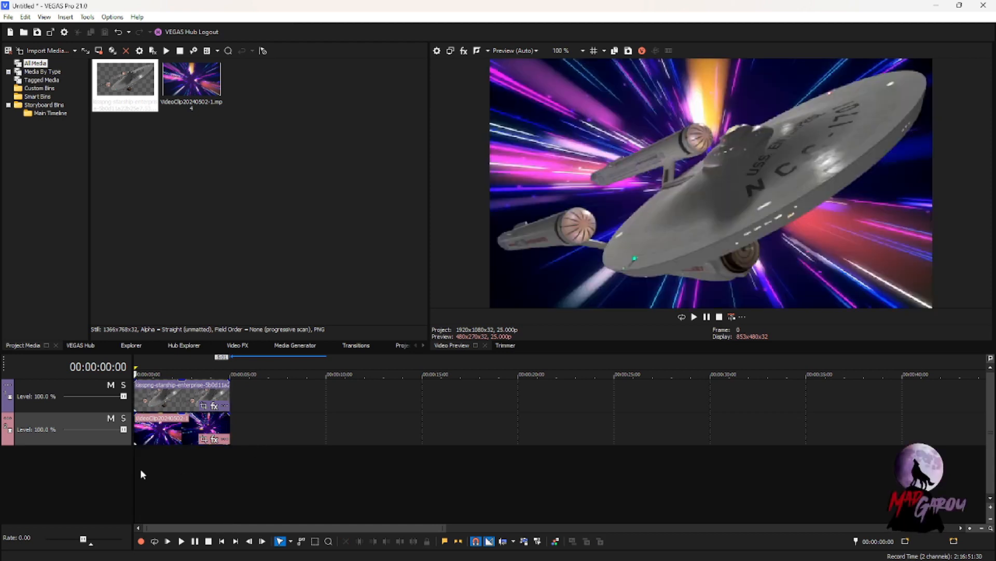
pyautogui.hotkey('ctrl', 'z')
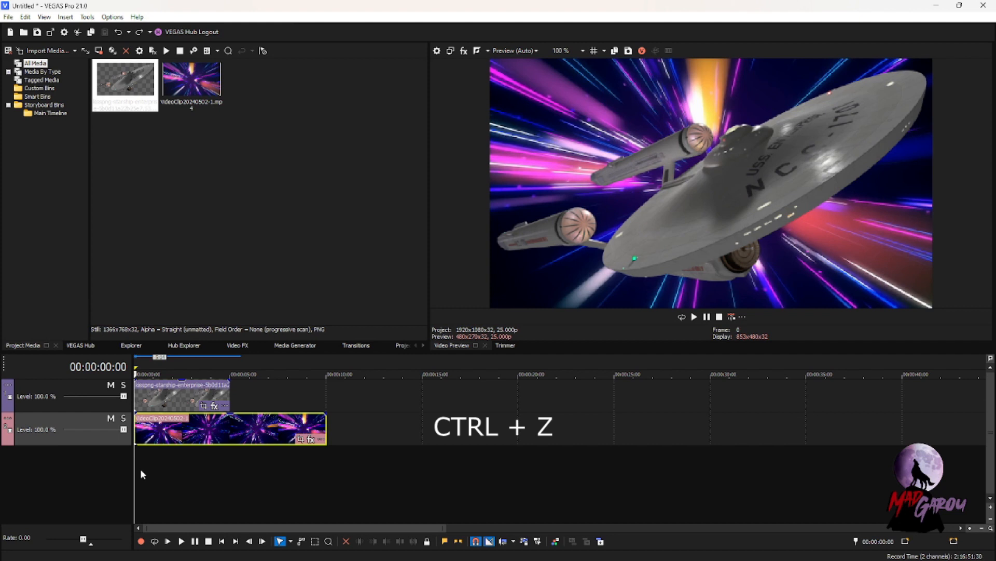
# - Extend the end of the starship image on the upper track to match the end of the background video
pyautogui.click(229, 398)
pyautogui.click(229, 398)
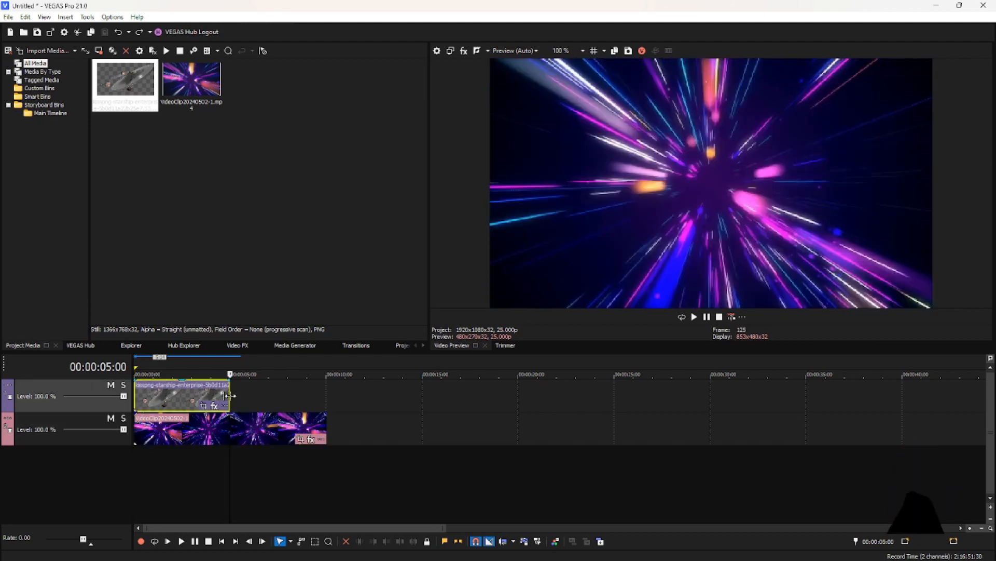
pyautogui.moveTo(228, 398); pyautogui.dragTo(326, 408)
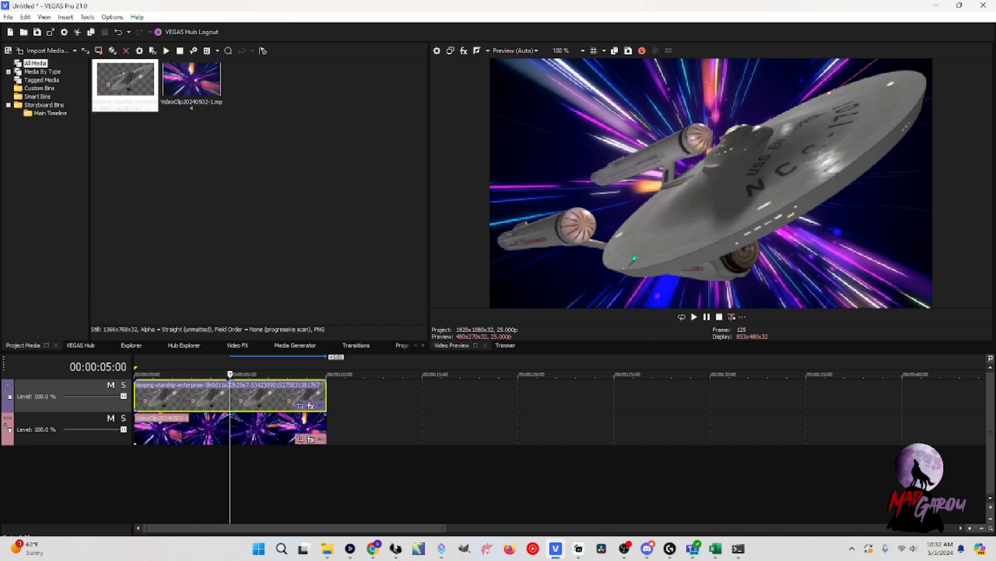
# - Play the whole composite from the start to review the extended starship image, and return the playhead to 00:00:00:00
pyautogui.click(139, 451)
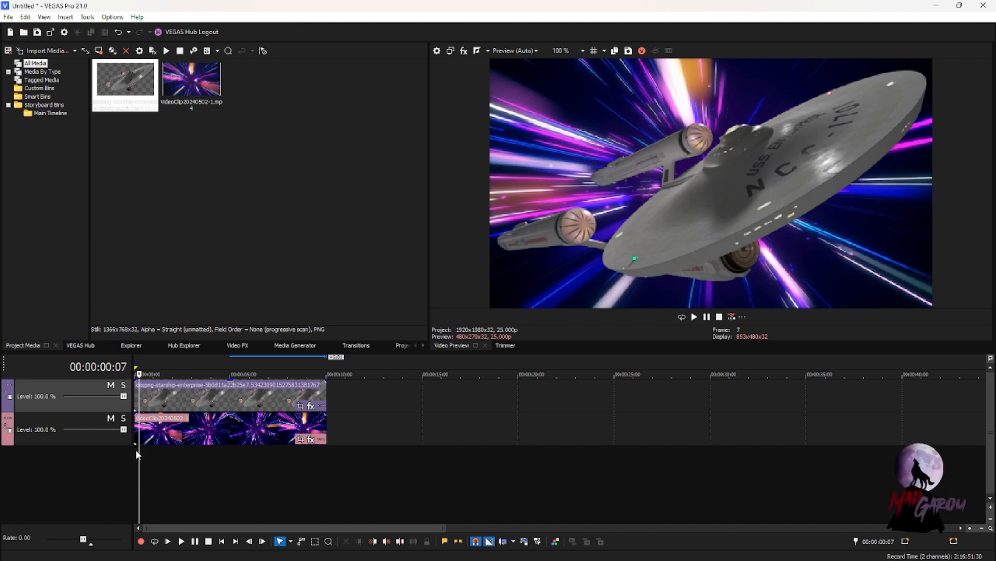
pyautogui.click(136, 449)
pyautogui.click(694, 317)
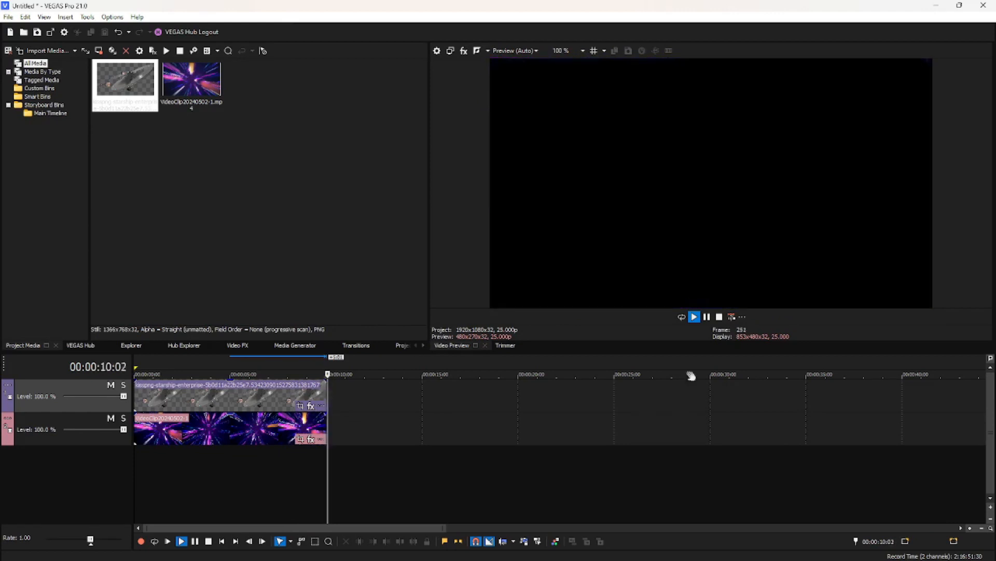
pyautogui.click(707, 318)
pyautogui.click(309, 480)
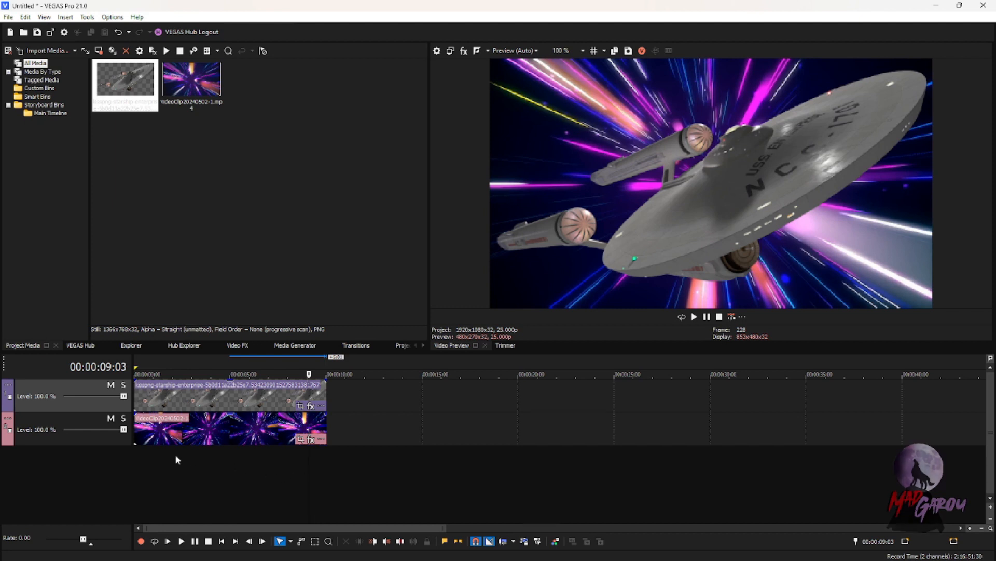
pyautogui.click(134, 460)
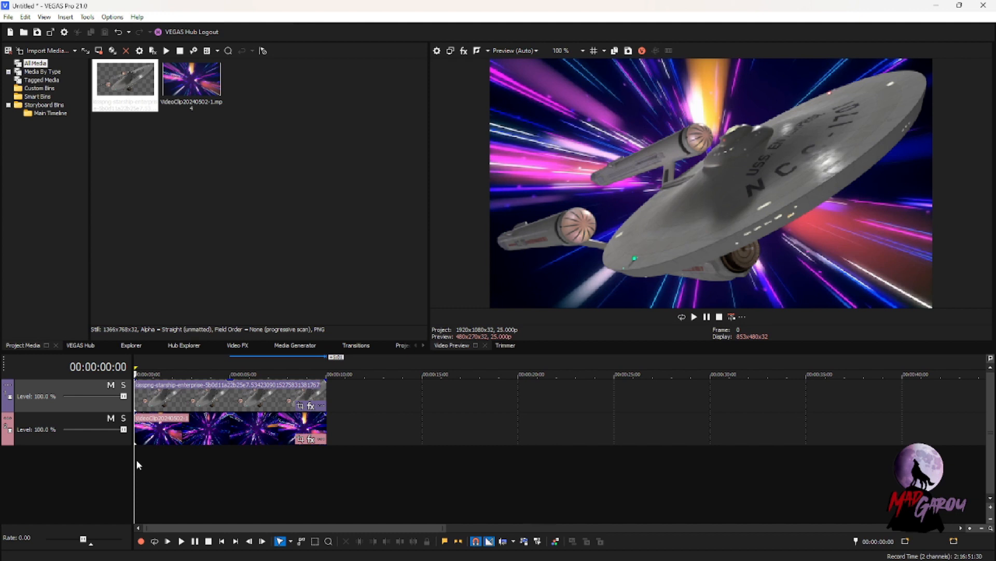
# - Open Event Pan/Crop for the starship image and shift the frame horizontally to X Center 2,049.6 at the first keyframe
pyautogui.click(299, 405)
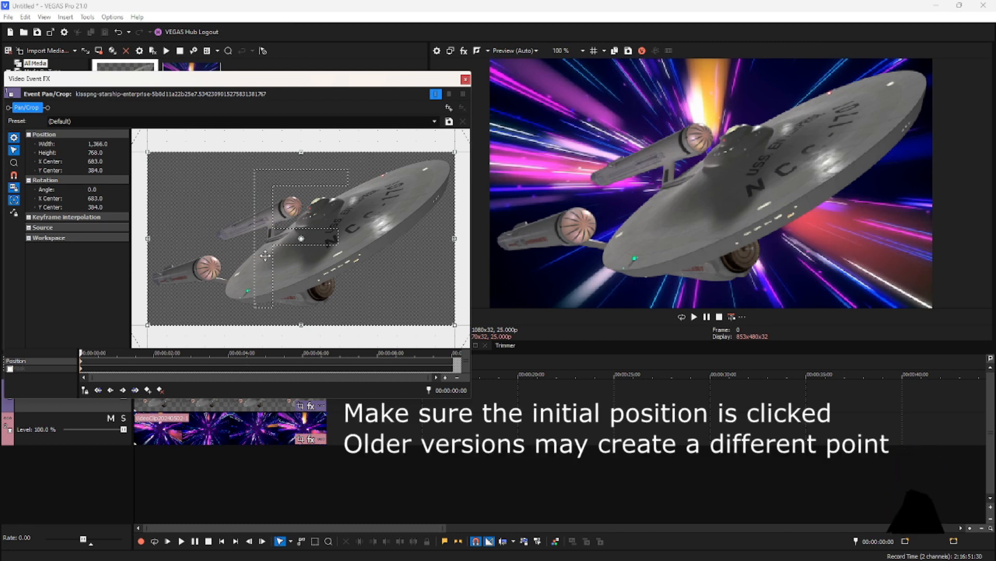
pyautogui.moveTo(264, 256); pyautogui.dragTo(571, 254)
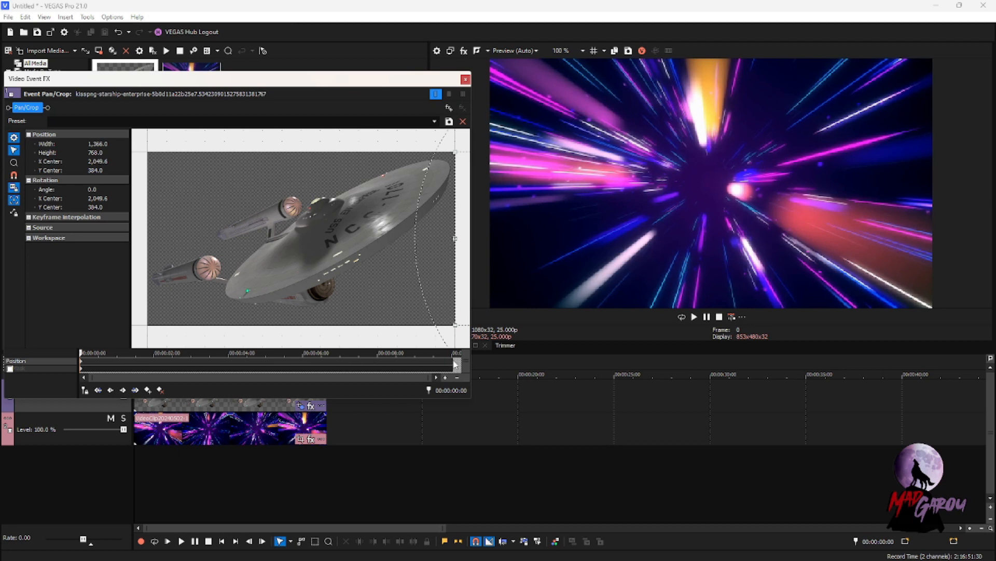
# - Add a position keyframe at 00:00:10:01 and shift the starship's crop frame to X Center -688.2, Y Center 379.4
pyautogui.click(456, 365)
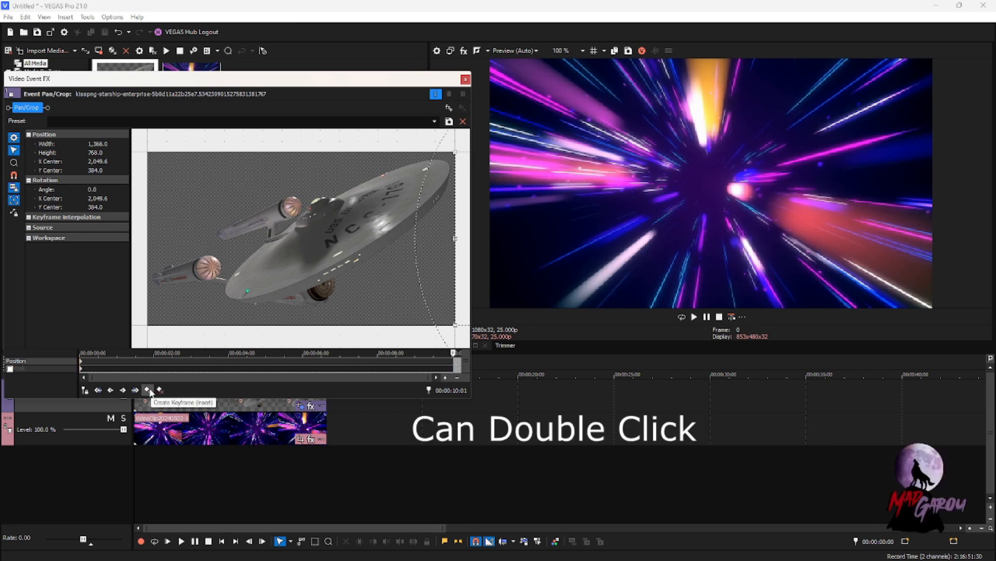
pyautogui.click(148, 390)
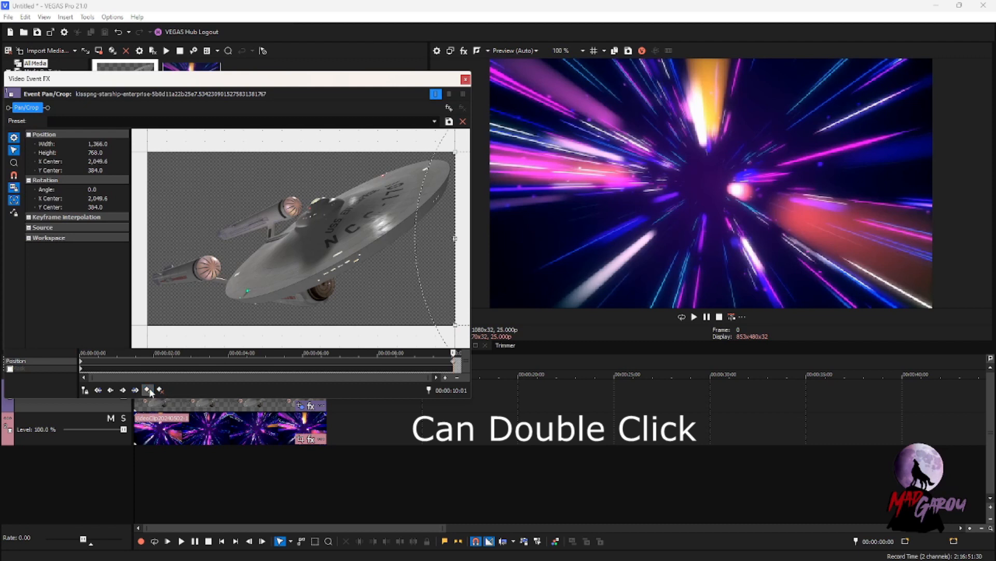
pyautogui.doubleClick(297, 366)
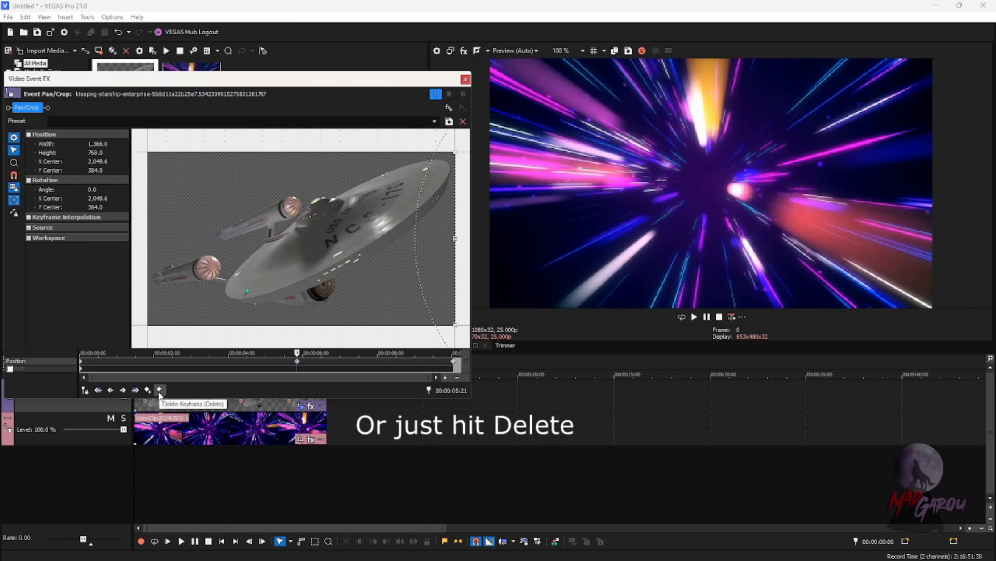
pyautogui.press('Delete')
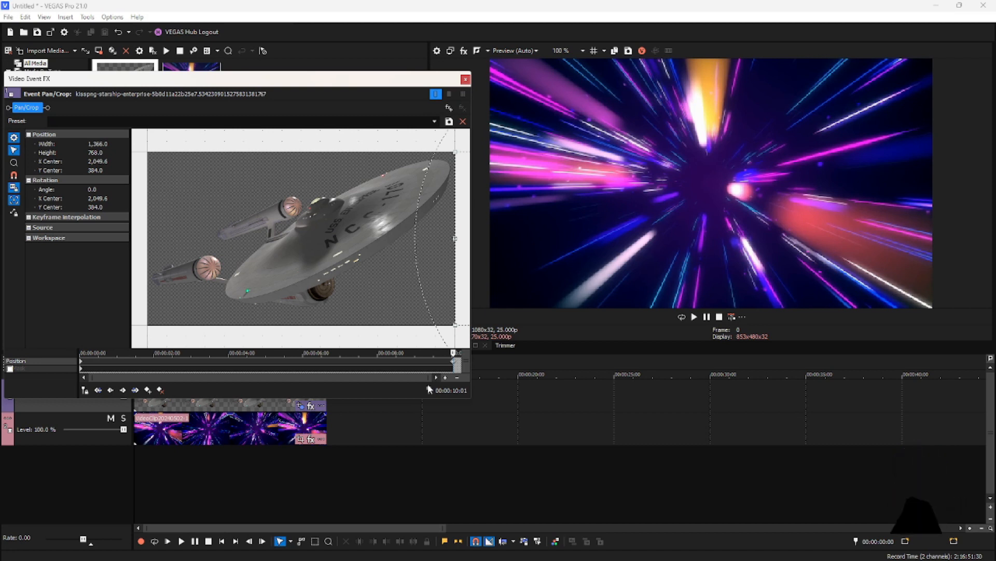
pyautogui.moveTo(461, 222); pyautogui.dragTo(152, 221)
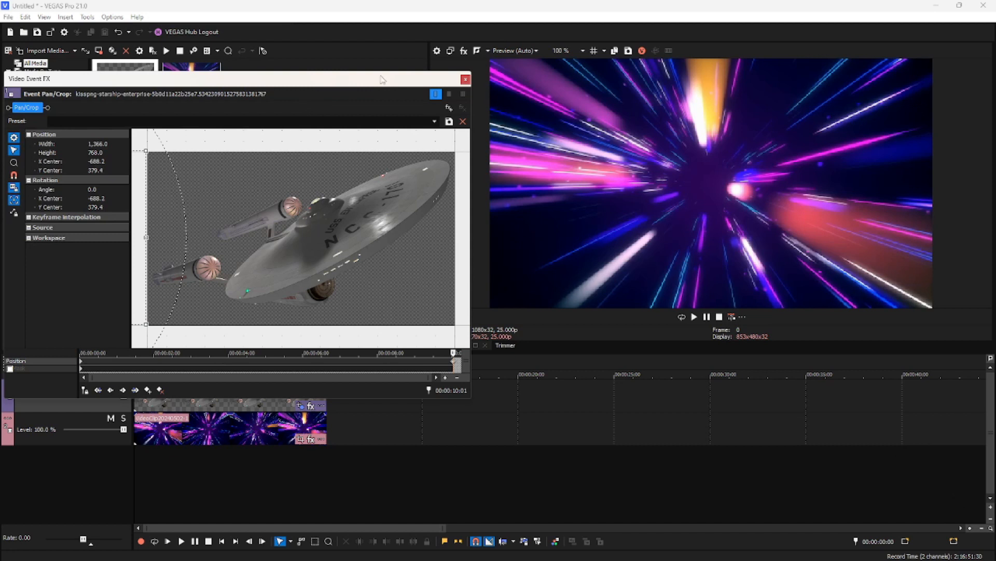
# - Close Event Pan/Crop and play the composite from the start to review the starship's pass across the background
pyautogui.click(465, 80)
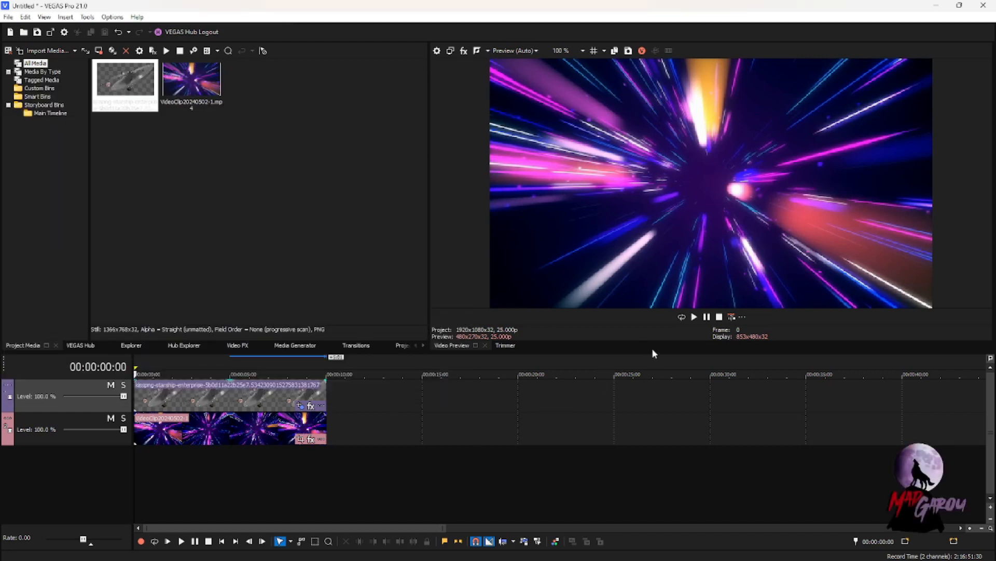
pyautogui.click(694, 317)
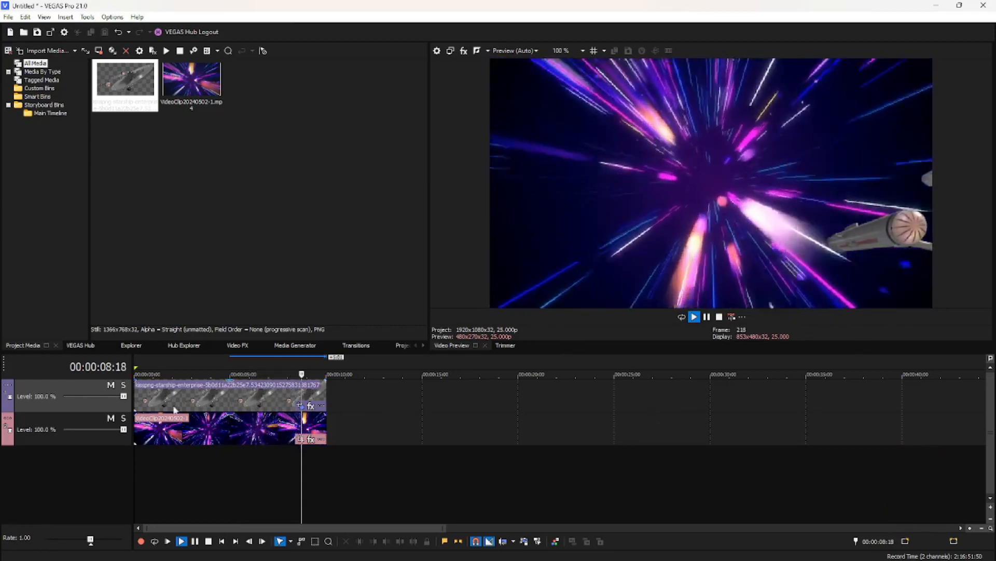
pyautogui.click(706, 317)
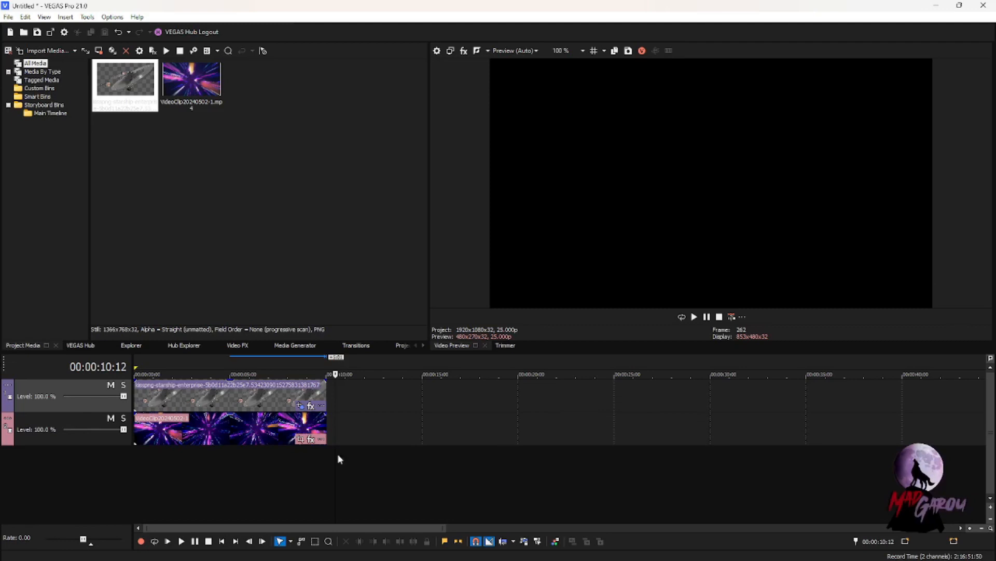
# - Reopen Event Pan/Crop for the starship and examine the crop frame's position relative to the image at the first and last keyframes
pyautogui.click(193, 456)
pyautogui.click(300, 405)
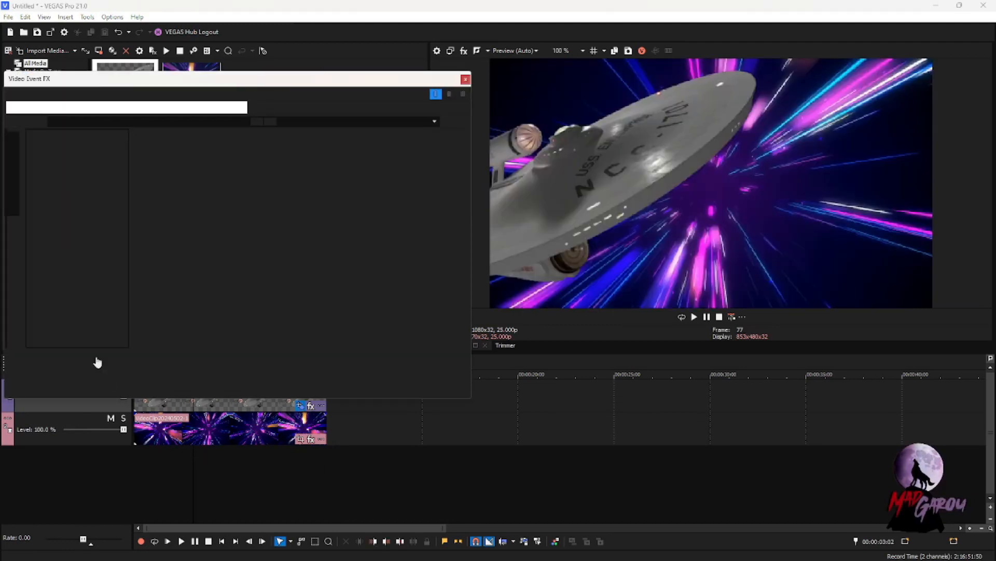
pyautogui.click(81, 362)
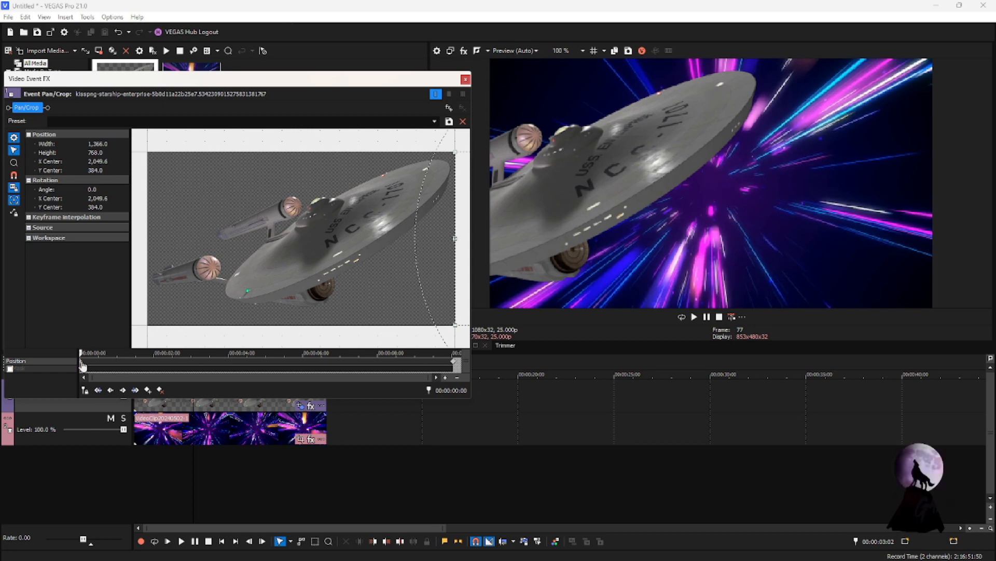
pyautogui.scroll(-5, 248, 210)
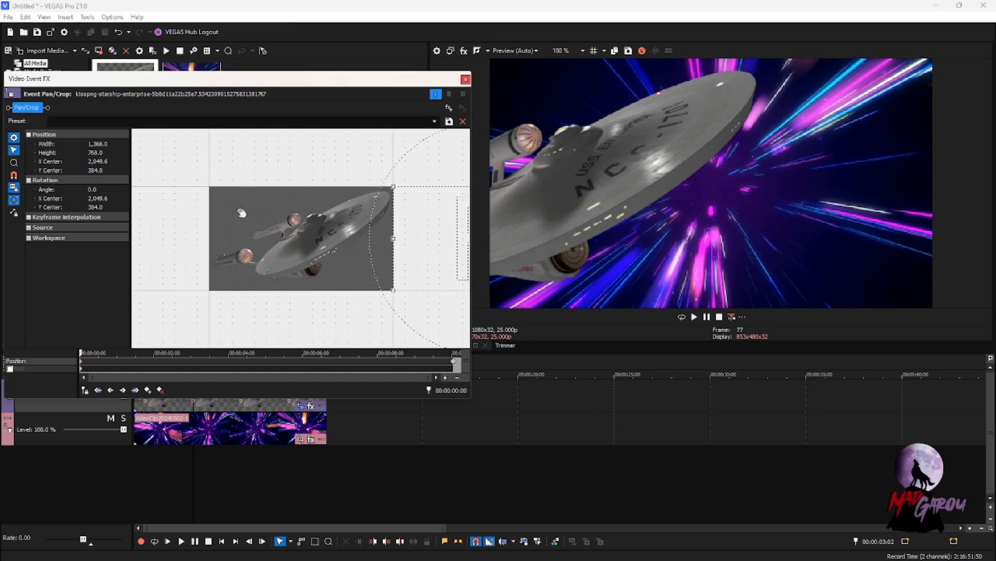
pyautogui.scroll(-3, 241, 213)
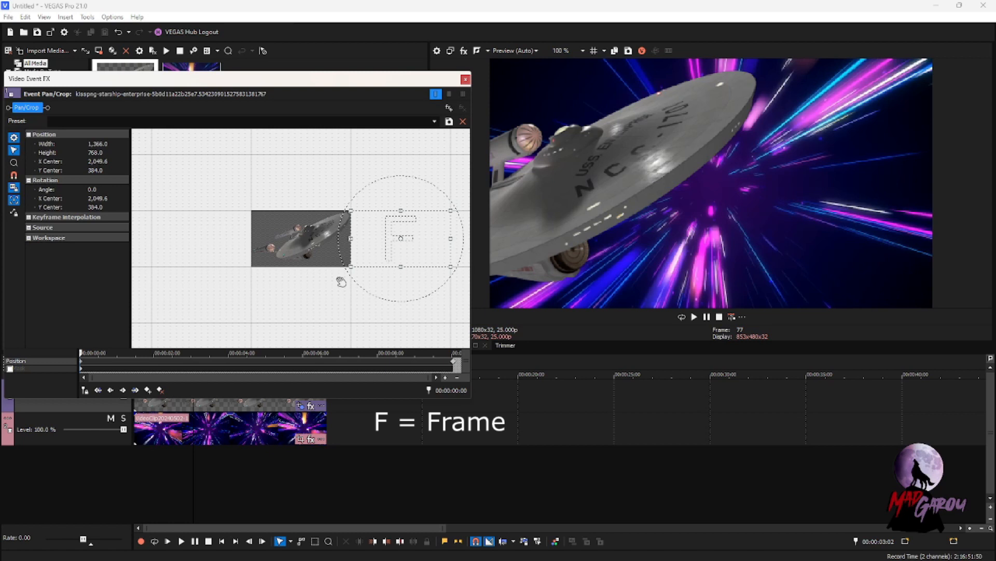
pyautogui.click(455, 364)
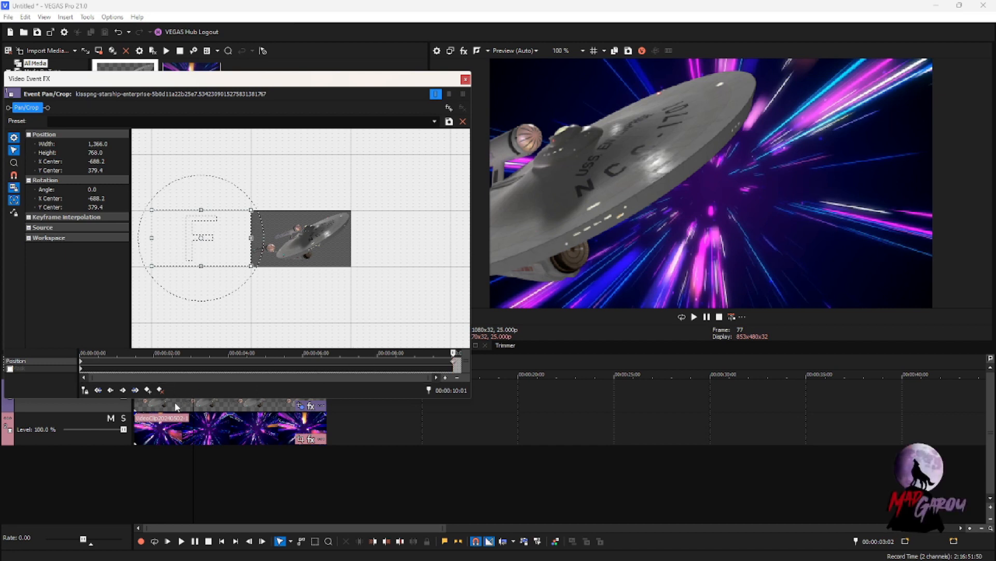
# - Delete the 00:00:10:01 position keyframe and recenter the starship's crop frame at the first keyframe to X Center 674.8, Y Center 384.0
pyautogui.click(160, 390)
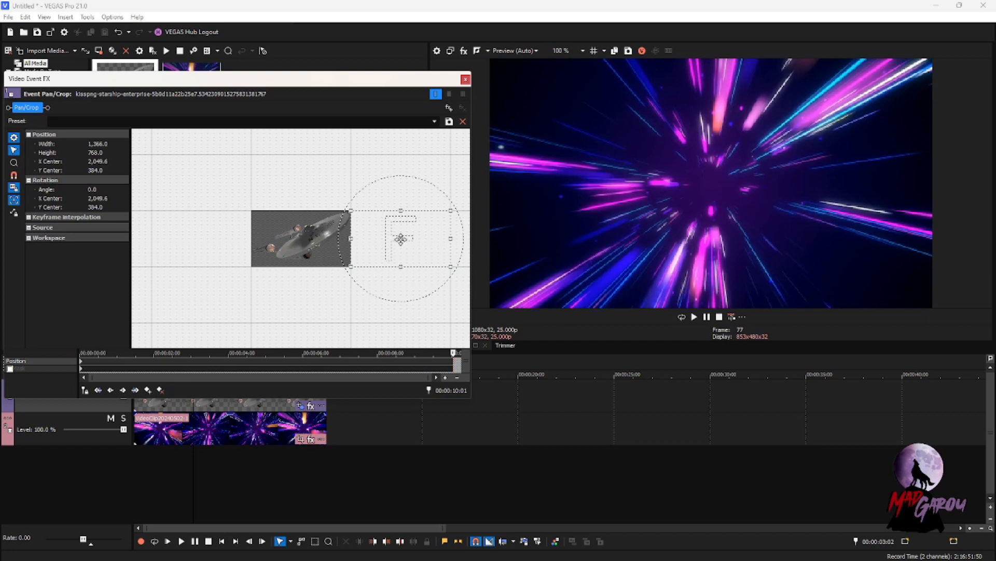
pyautogui.moveTo(373, 242); pyautogui.dragTo(327, 221)
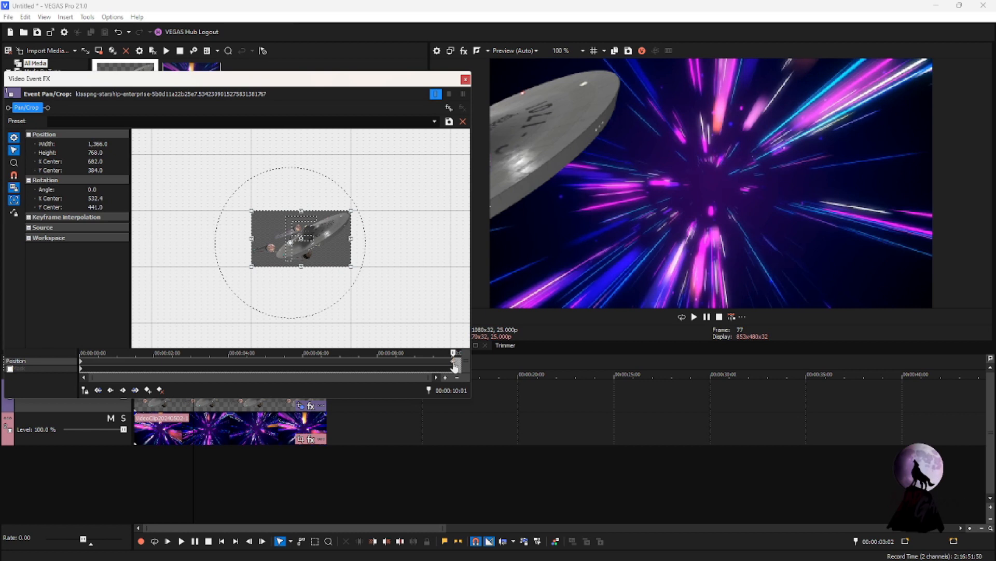
pyautogui.hotkey('ctrl', 'z')
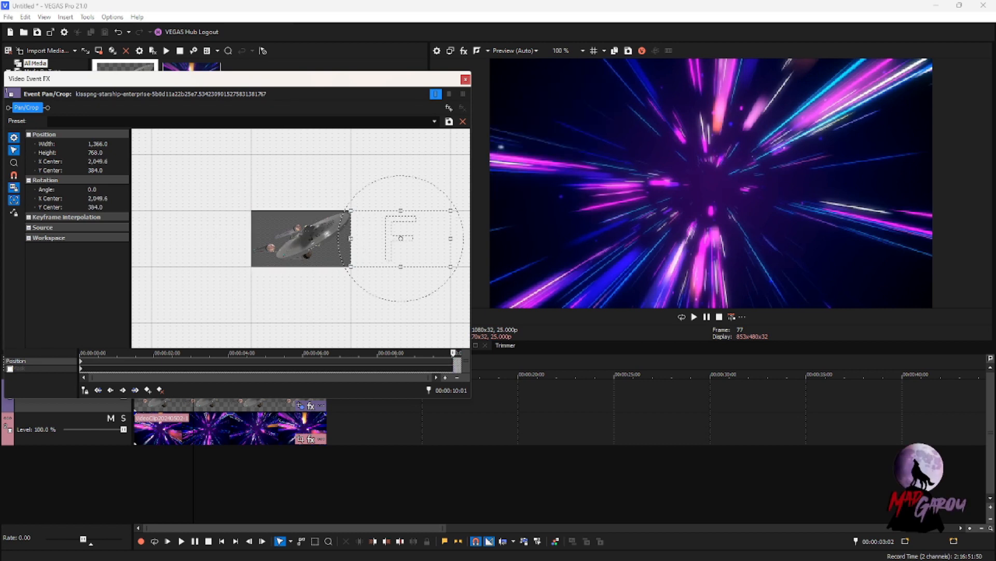
pyautogui.click(82, 366)
pyautogui.moveTo(363, 222); pyautogui.dragTo(264, 223)
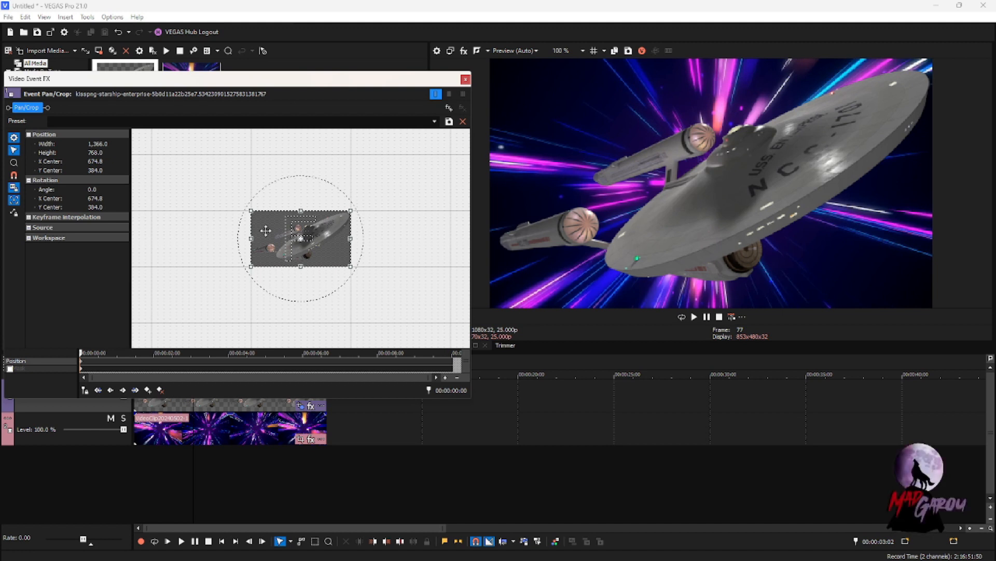
# - Enlarge the starship's crop frame at the first keyframe to Width 10,928.0 and Height 6,144.0 so the ship starts small
pyautogui.scroll(-6, 262, 216)
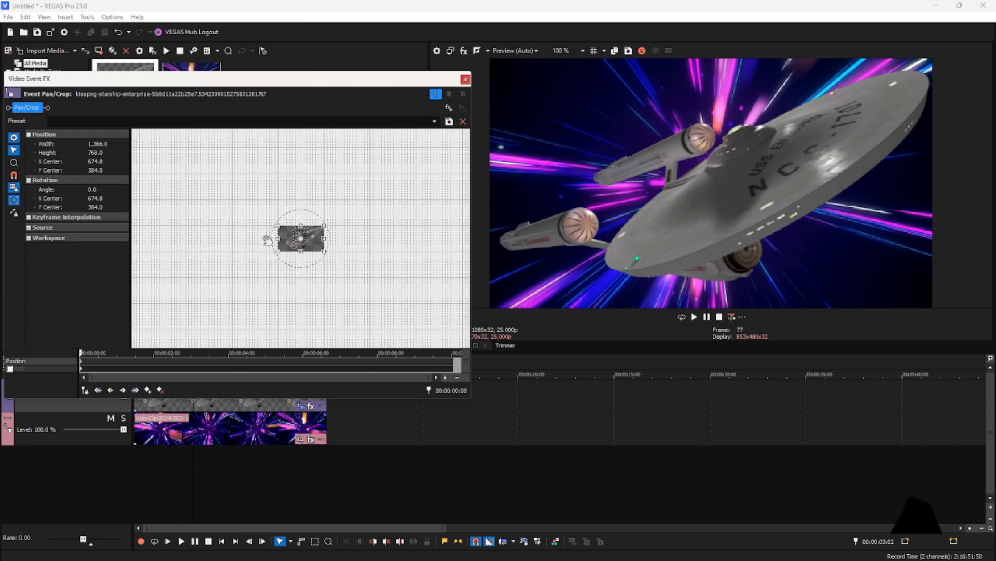
pyautogui.scroll(-4, 268, 240)
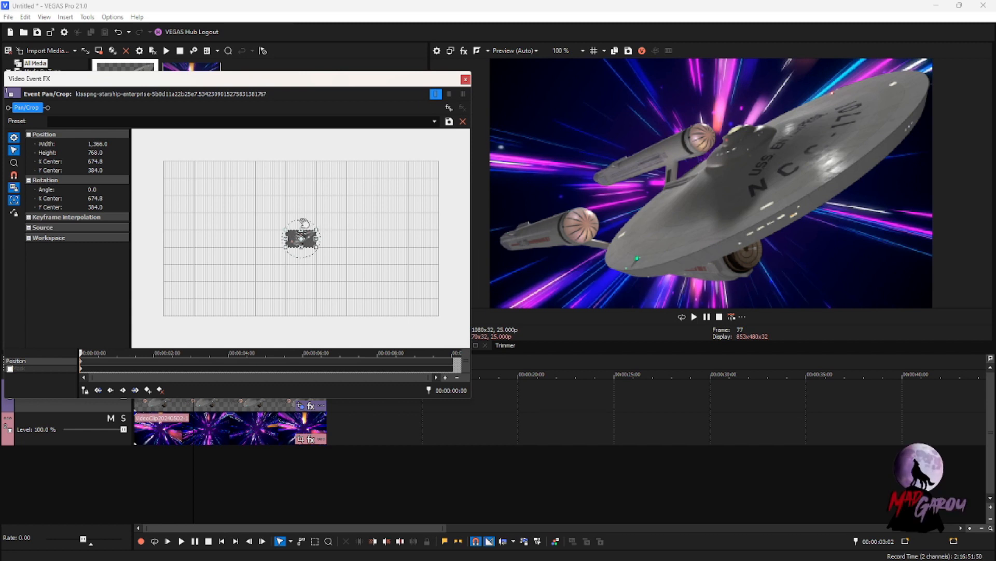
pyautogui.moveTo(286, 226); pyautogui.dragTo(152, 125)
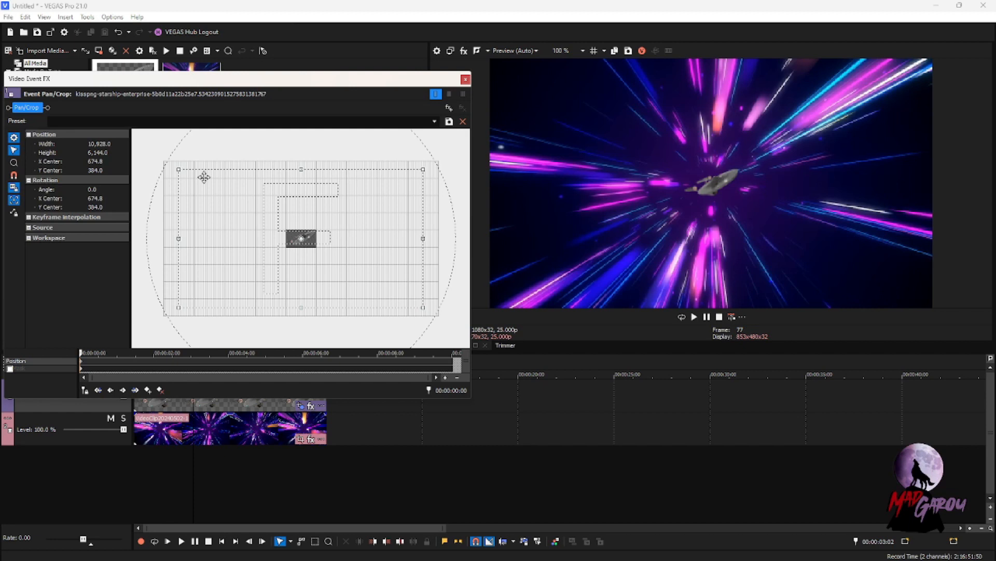
# - Add a keyframe at 00:00:10:00 with the crop frame reduced to Width 1,147.8 and Height 645.3, and close Event Pan/Crop
pyautogui.click(454, 363)
pyautogui.moveTo(180, 306); pyautogui.dragTo(288, 250)
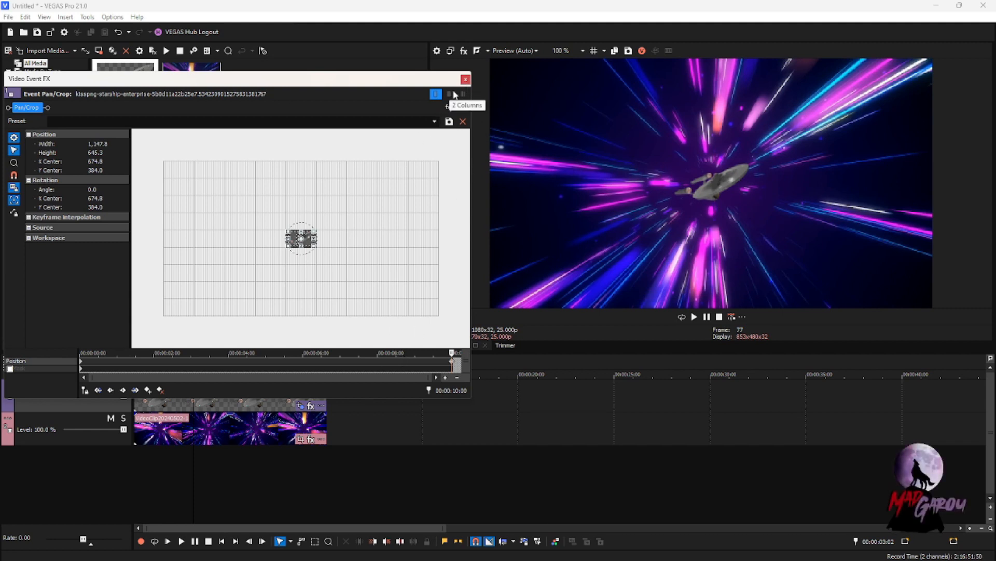
pyautogui.click(466, 79)
# - Play the starship's approach animation from the start, check the frame at 00:00:08:06, and return the playhead to 00:00:00:00
pyautogui.click(135, 454)
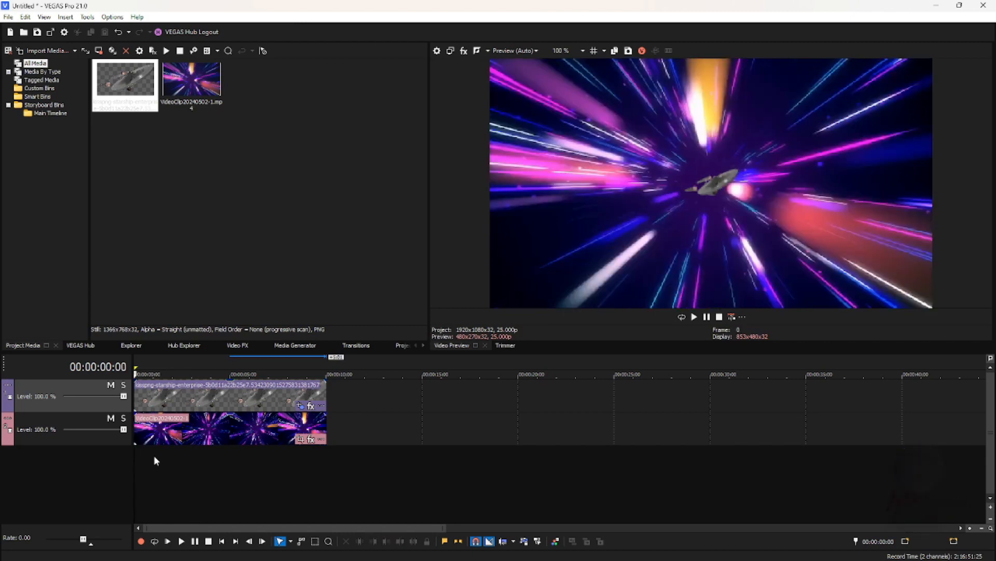
pyautogui.click(694, 317)
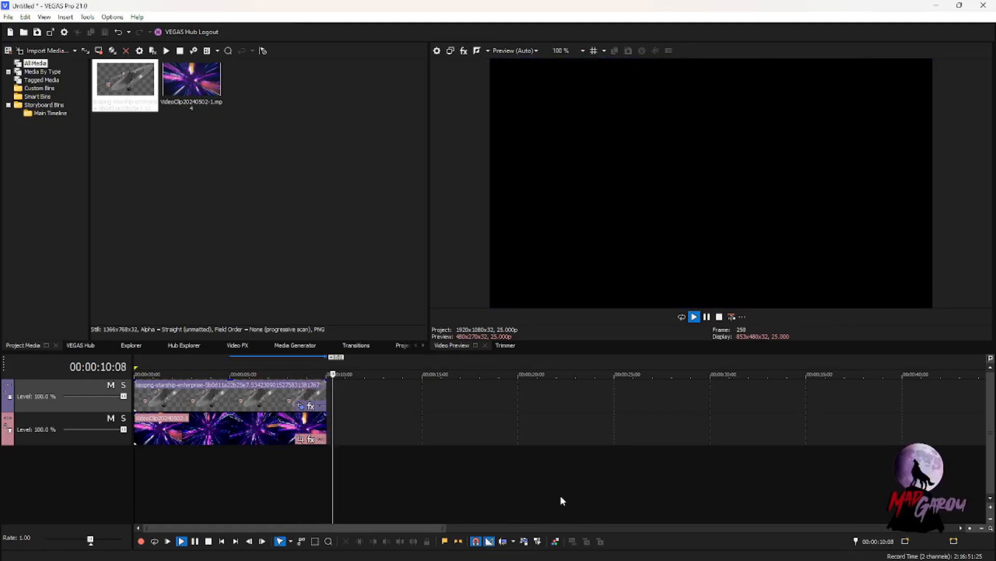
pyautogui.click(292, 463)
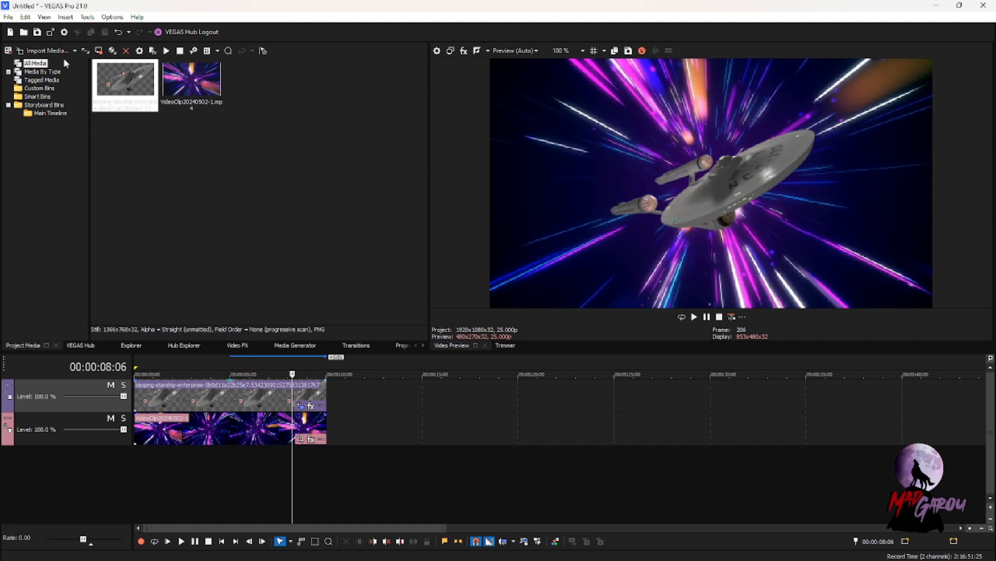
pyautogui.click(135, 457)
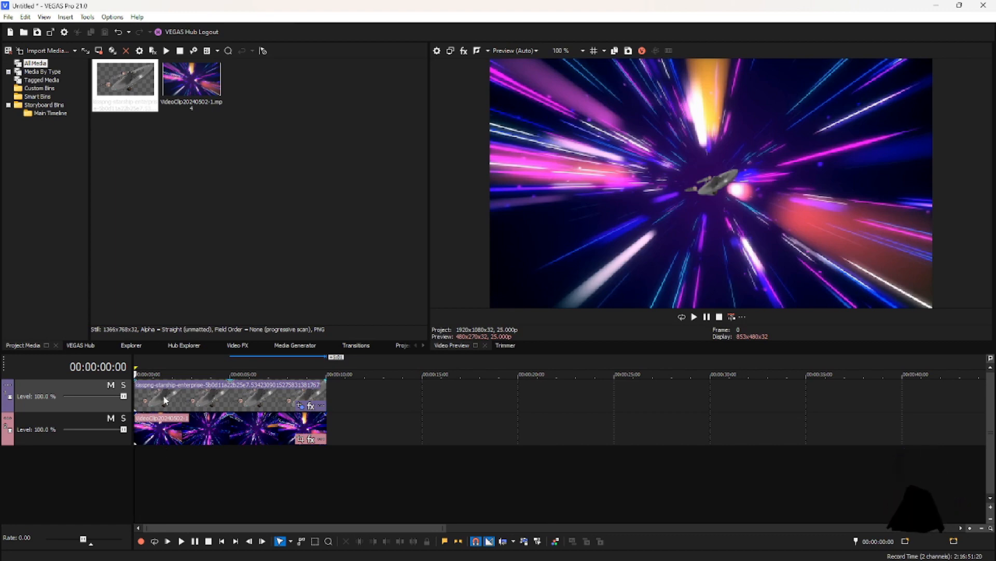
# - Set the render region to cover the whole scene from 00:00:00:00 to 00:00:10:01 and open the Render As dialog
pyautogui.doubleClick(170, 362)
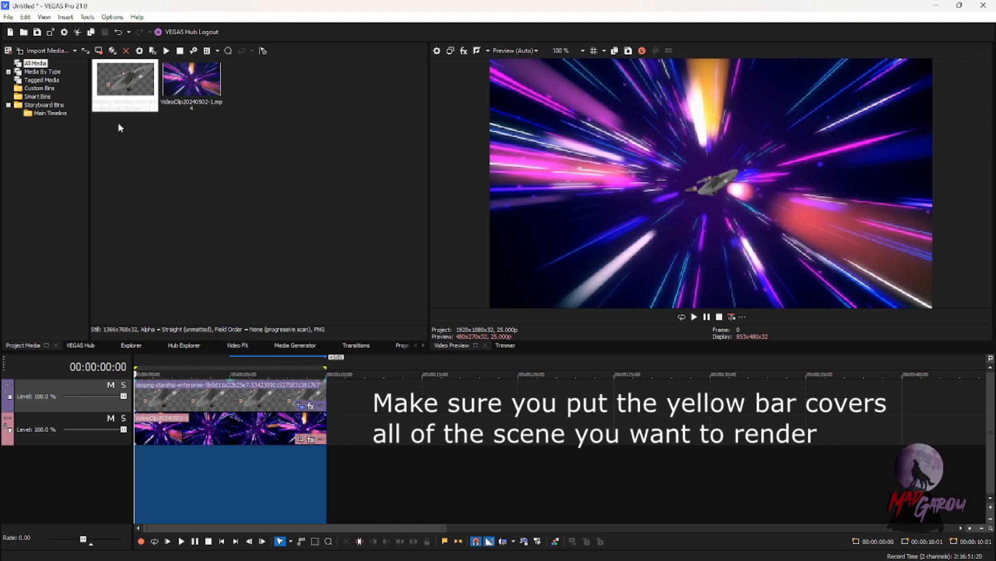
pyautogui.click(11, 16)
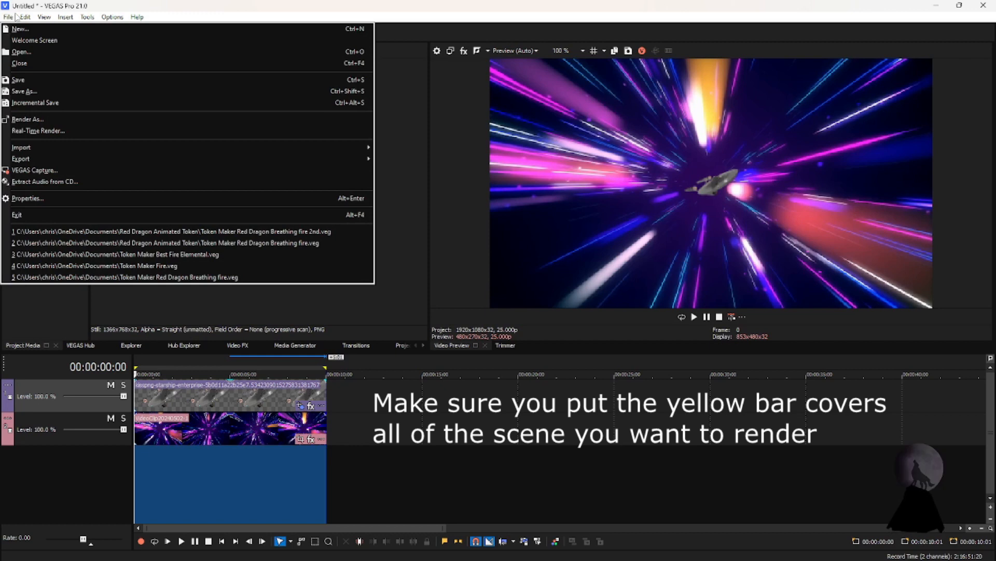
pyautogui.click(35, 118)
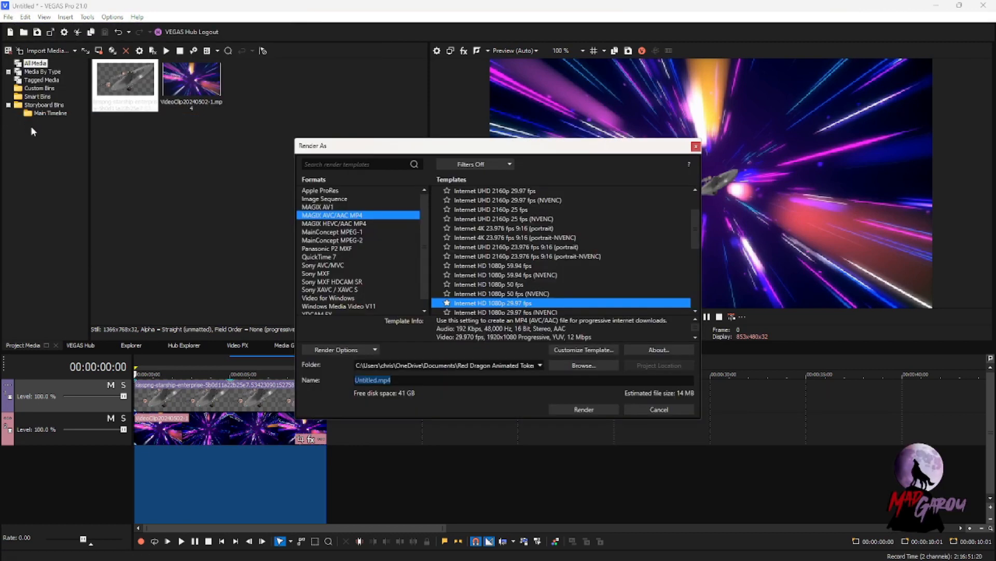
# - Name the output Enterprise.mp4 and render it with the Internet HD 1080p 29.97 fps template, overwriting the existing file
pyautogui.click(378, 379)
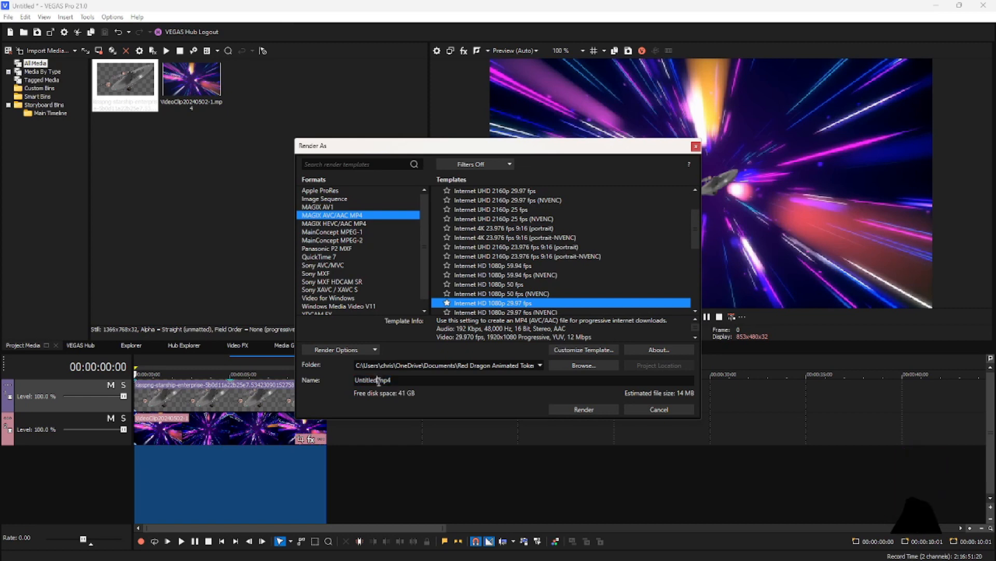
pyautogui.hotkey('shift', 'Home')
pyautogui.write('Enterprise')
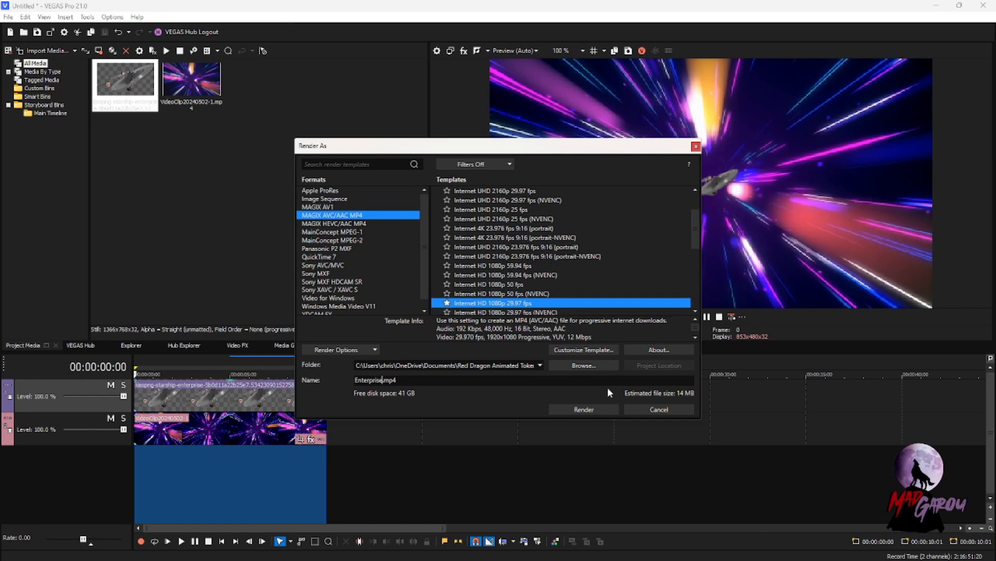
pyautogui.click(597, 410)
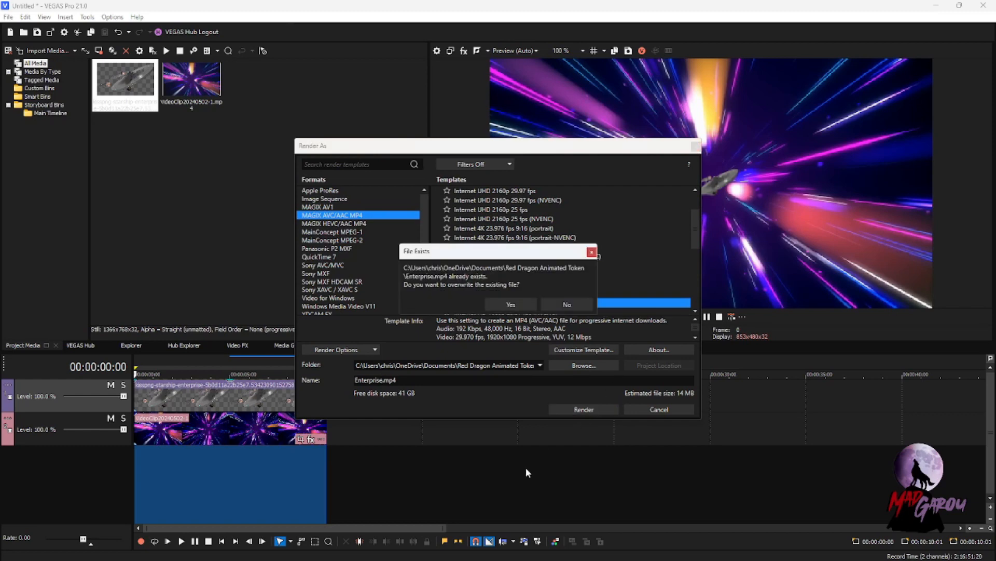
pyautogui.click(511, 307)
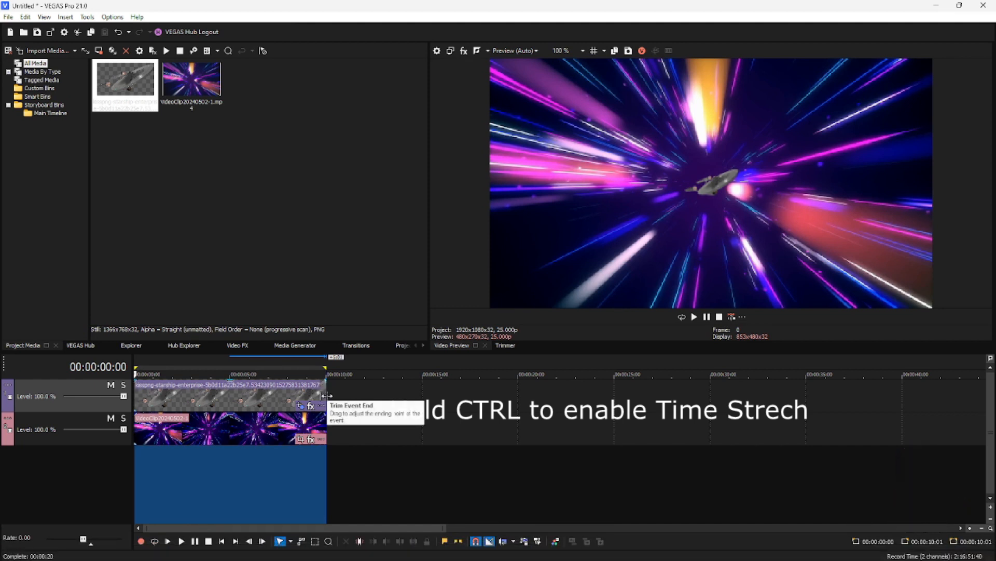
# - Time-stretch both the starship image and the background video so they end at about 00:00:05:00
pyautogui.press('ctrl')
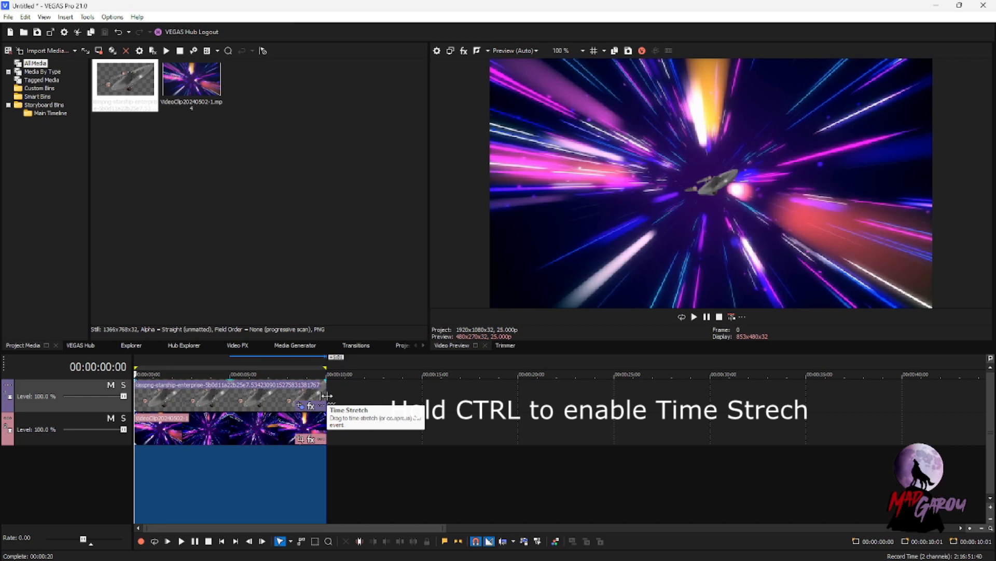
pyautogui.moveTo(324, 396); pyautogui.dragTo(134, 396)
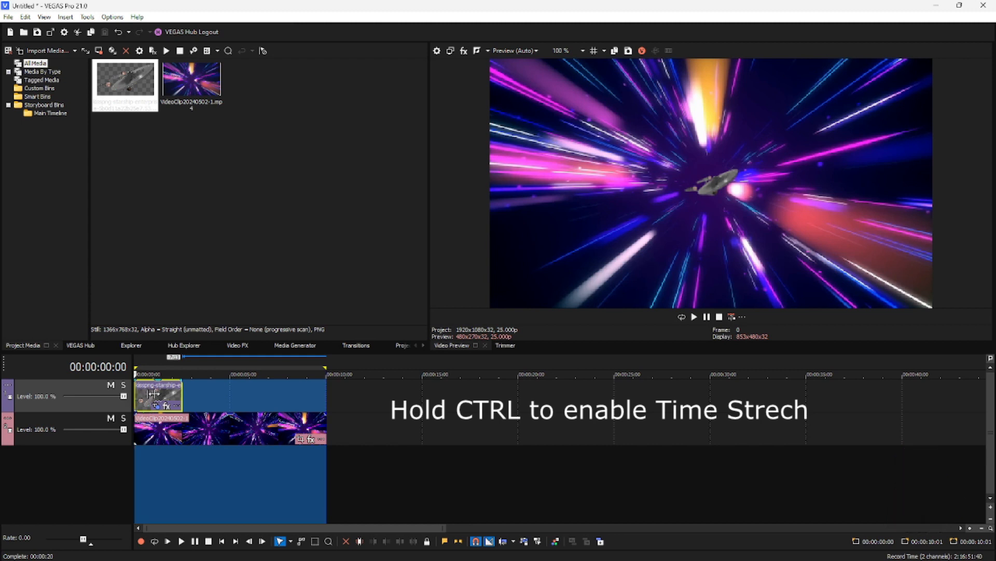
pyautogui.moveTo(181, 393); pyautogui.dragTo(233, 387)
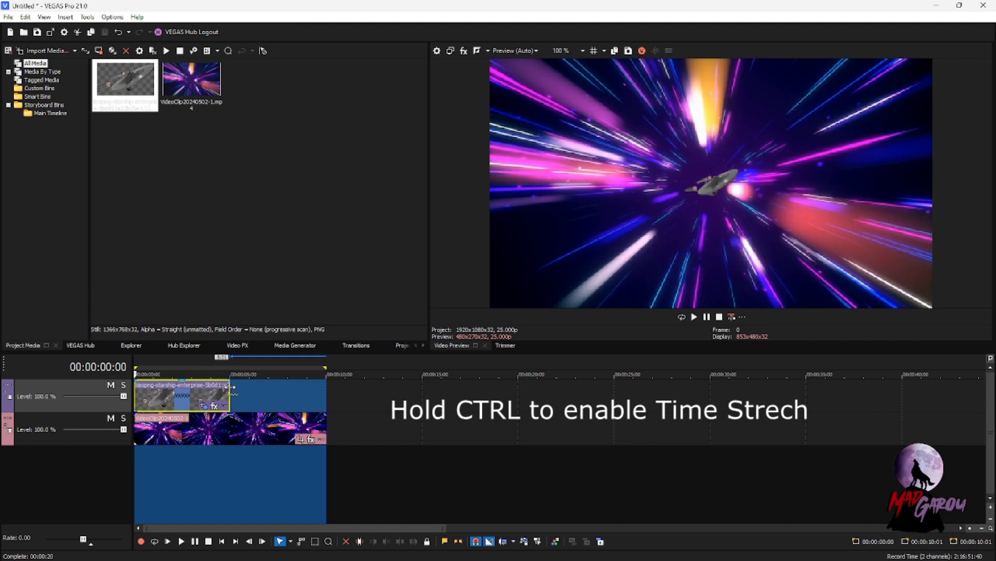
pyautogui.moveTo(326, 433); pyautogui.dragTo(232, 427)
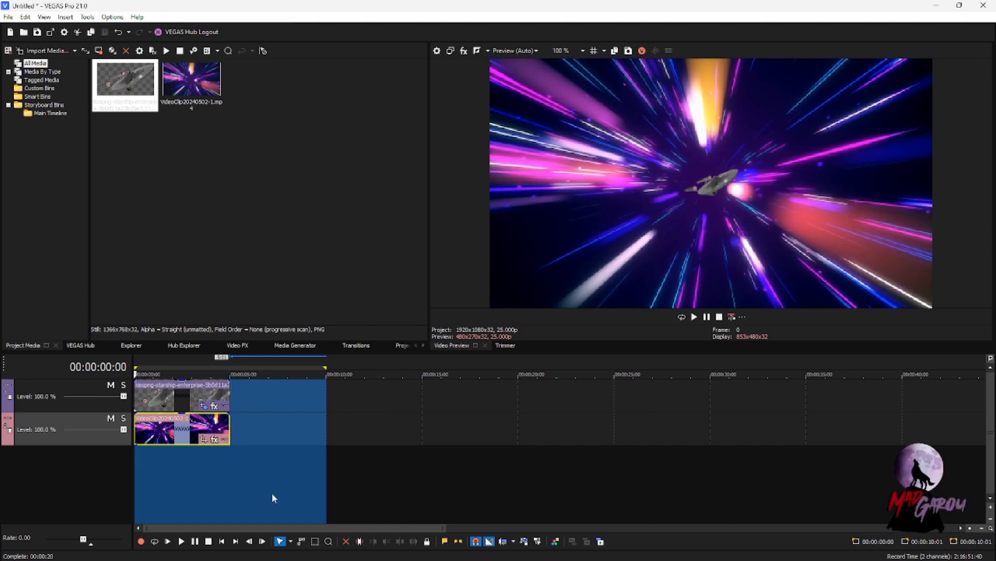
# - Render the time-stretched version as Enterprise 2.mp4 with the Internet HD 1080p 29.97 fps template and close the render progress dialog
pyautogui.click(6, 18)
pyautogui.click(46, 118)
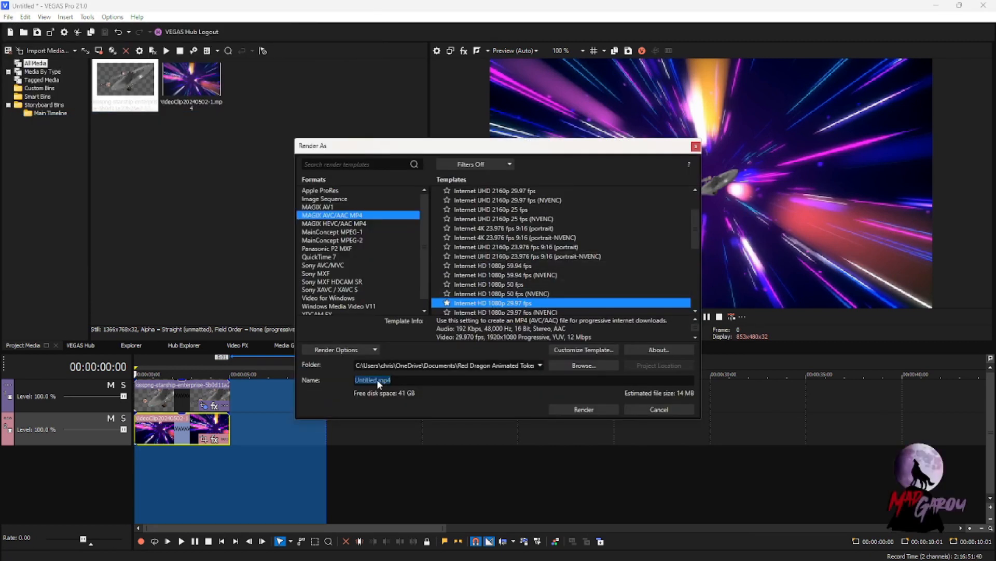
pyautogui.write('Enterprise 2')
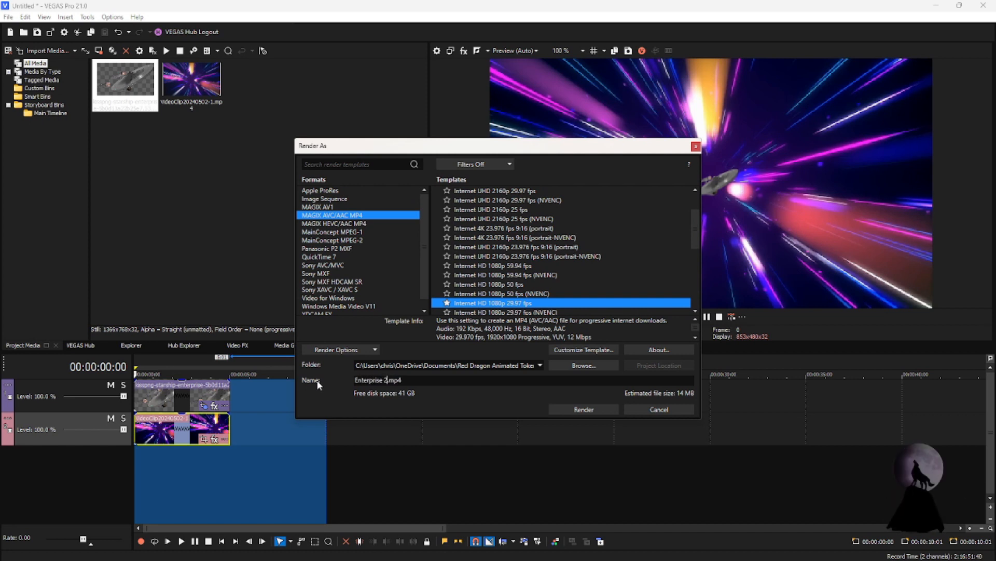
pyautogui.click(563, 409)
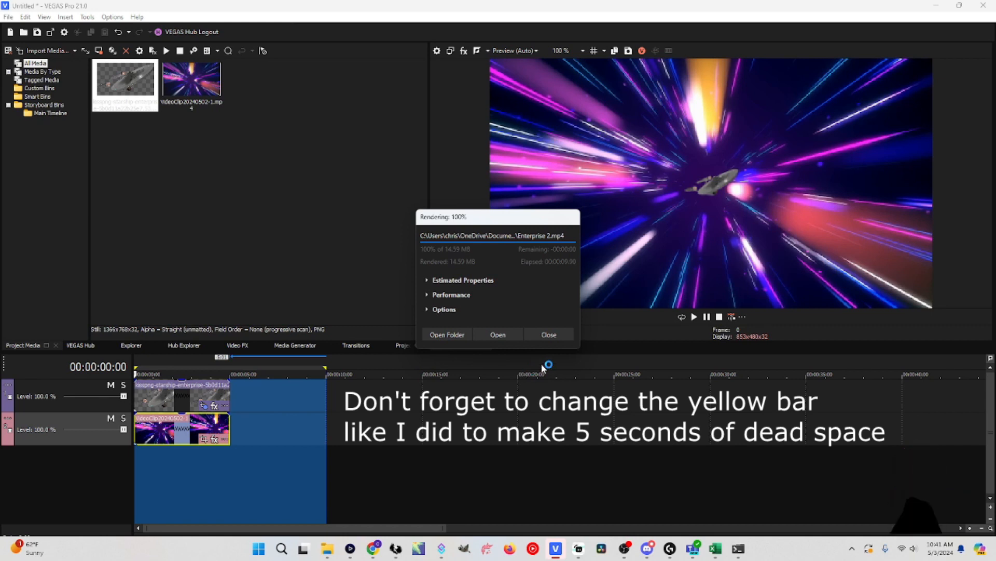
pyautogui.click(564, 336)
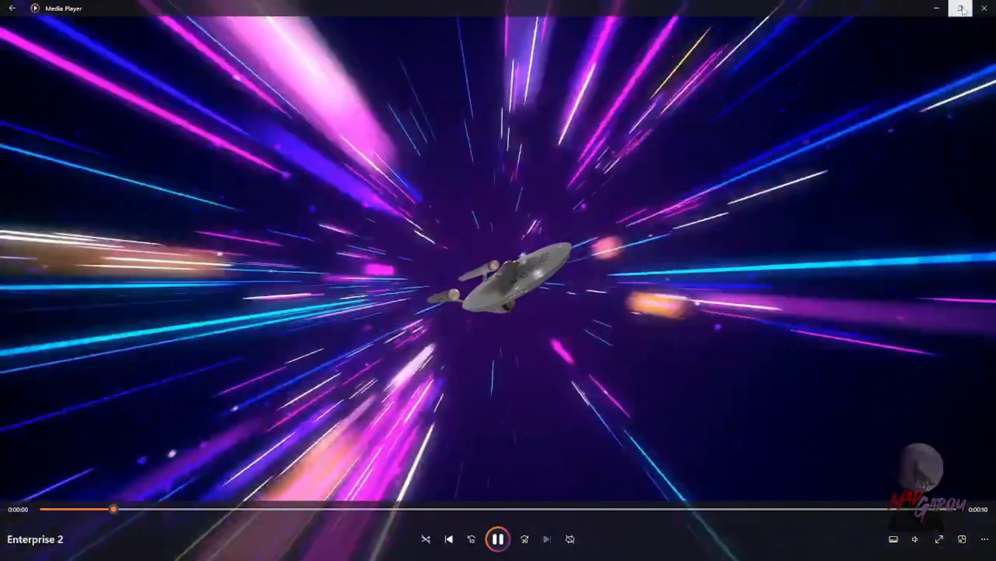
# - Review the rendered Enterprise and Enterprise 2 videos in Media Player and close both of them
pyautogui.click(961, 9)
pyautogui.moveTo(534, 70); pyautogui.dragTo(421, 56)
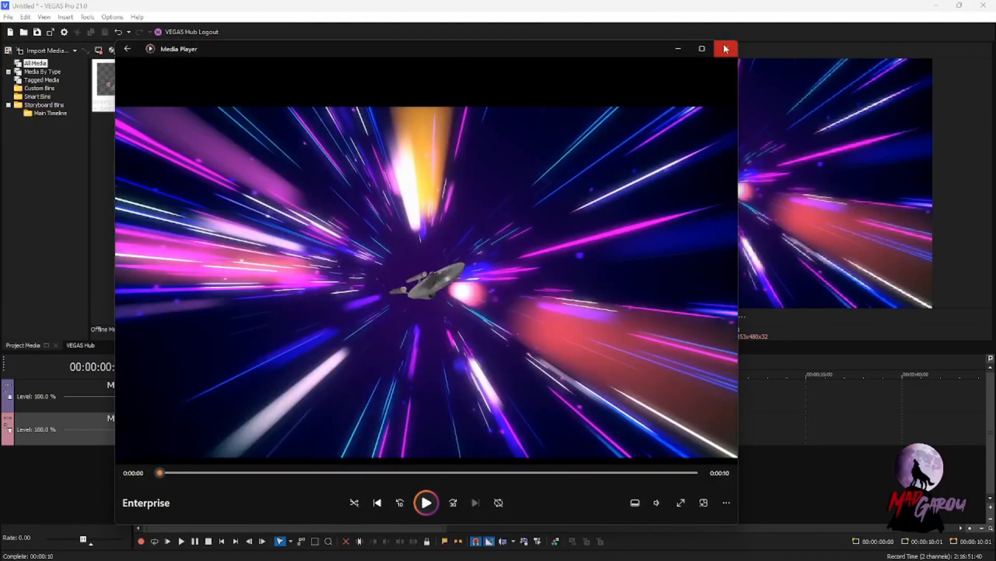
pyautogui.click(725, 48)
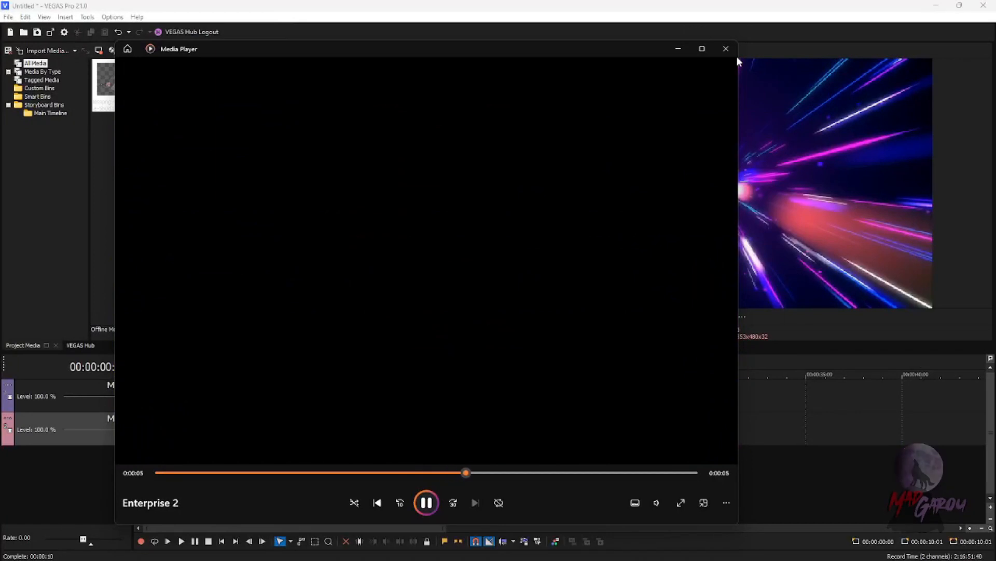
pyautogui.click(726, 48)
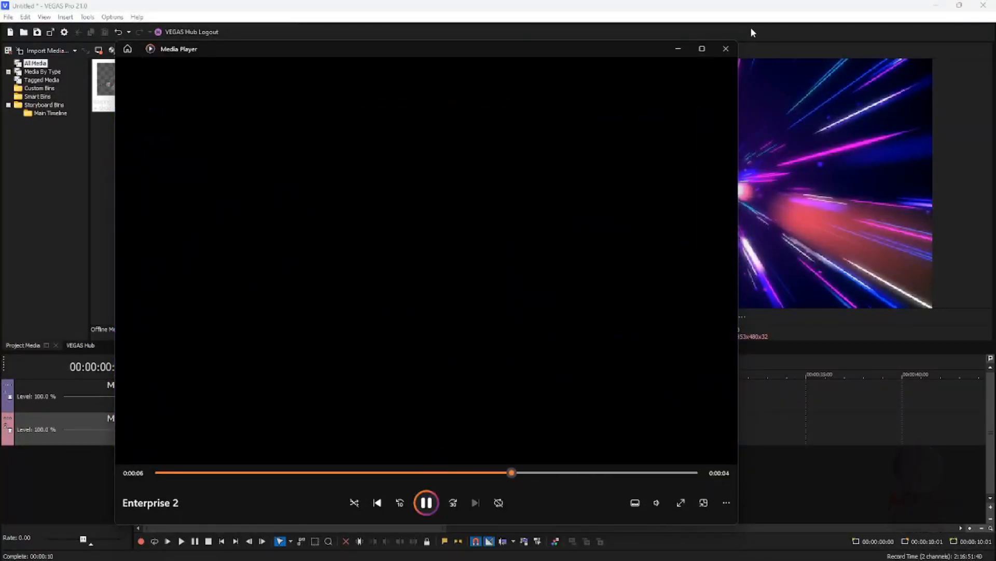
pyautogui.click(725, 48)
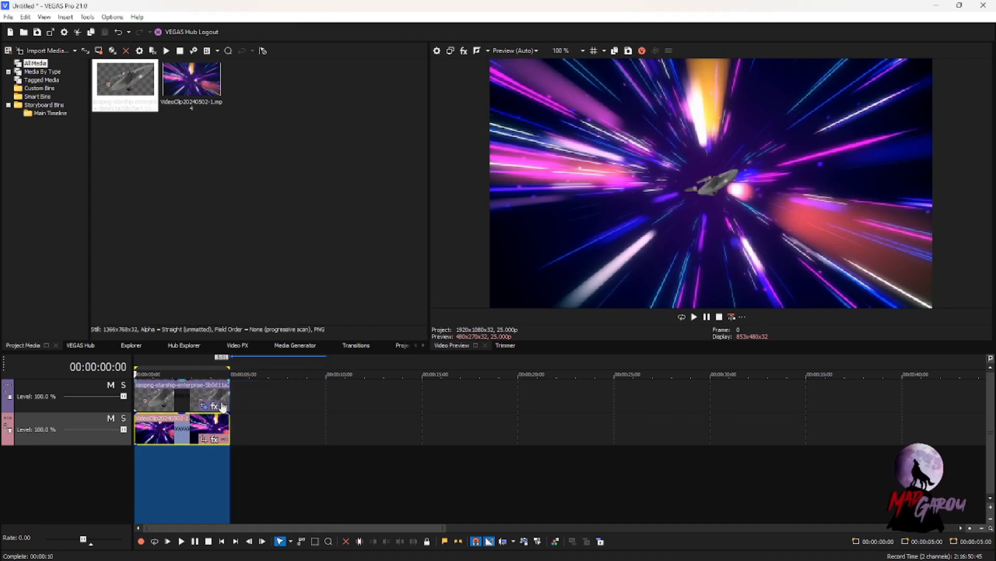
# - Render the 00:00:00:00 to 00:00:05:00 region again as Enterprise 2, check it in Media Player and close the player
pyautogui.click(9, 17)
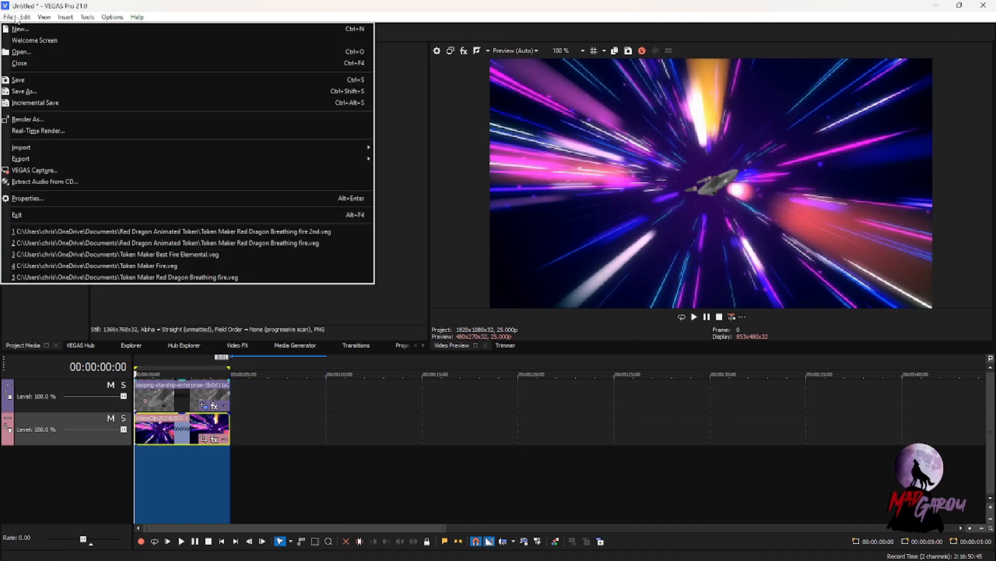
pyautogui.click(16, 118)
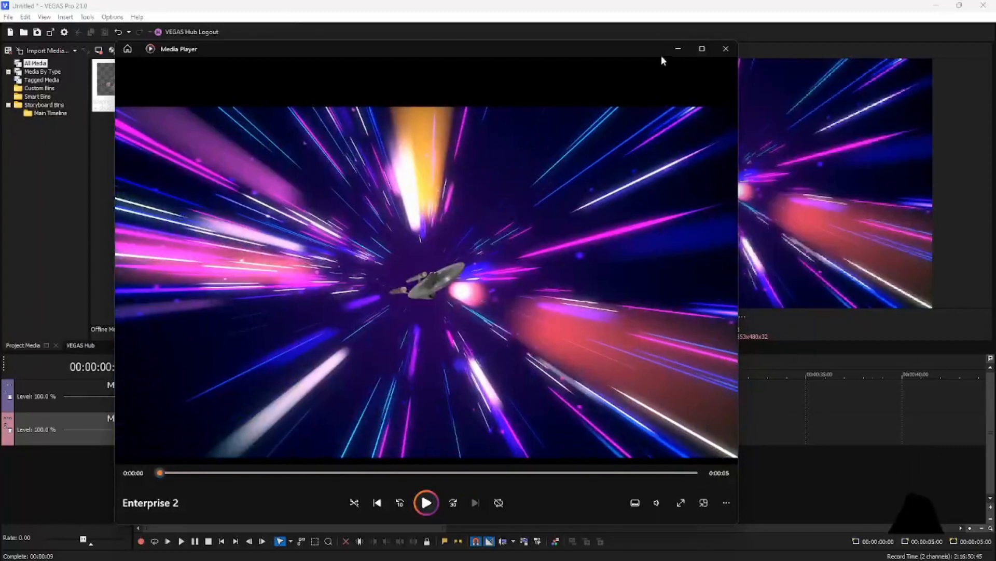
pyautogui.click(726, 48)
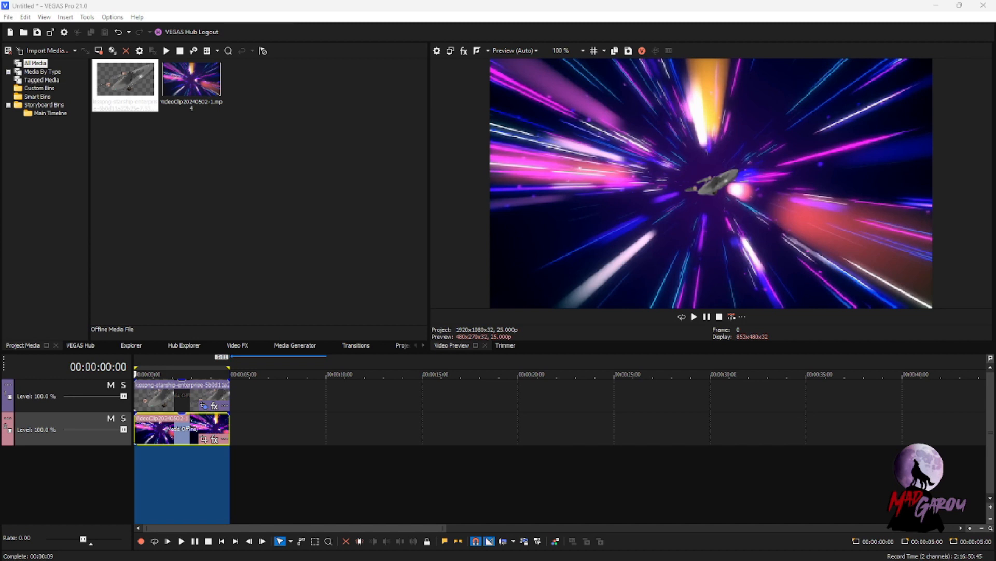
# - Import the Atmospheric Fantasy - Mountain's Whispers music file and place it at the start of a new audio track
pyautogui.moveTo(48, 139); pyautogui.dragTo(319, 92)
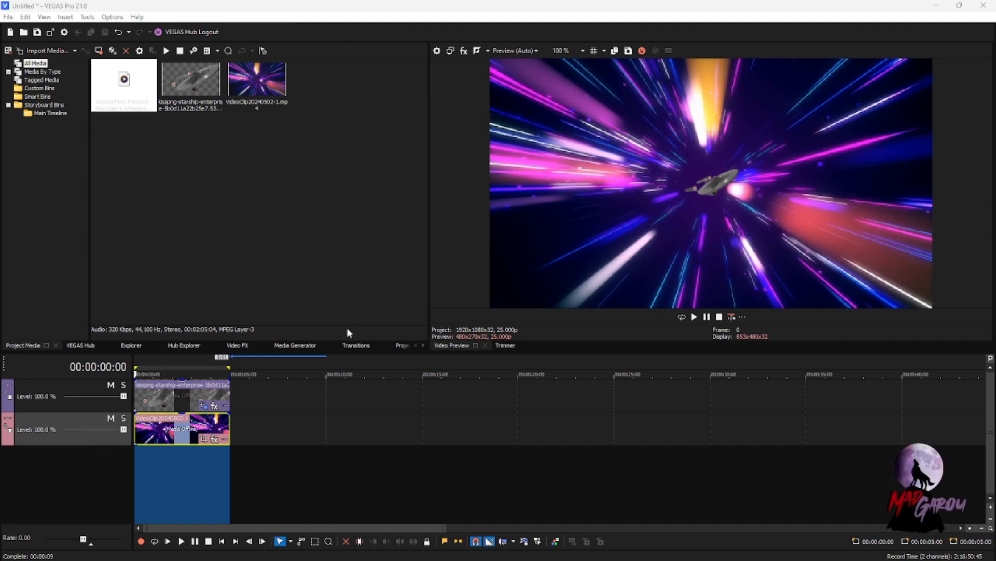
pyautogui.rightClick(68, 466)
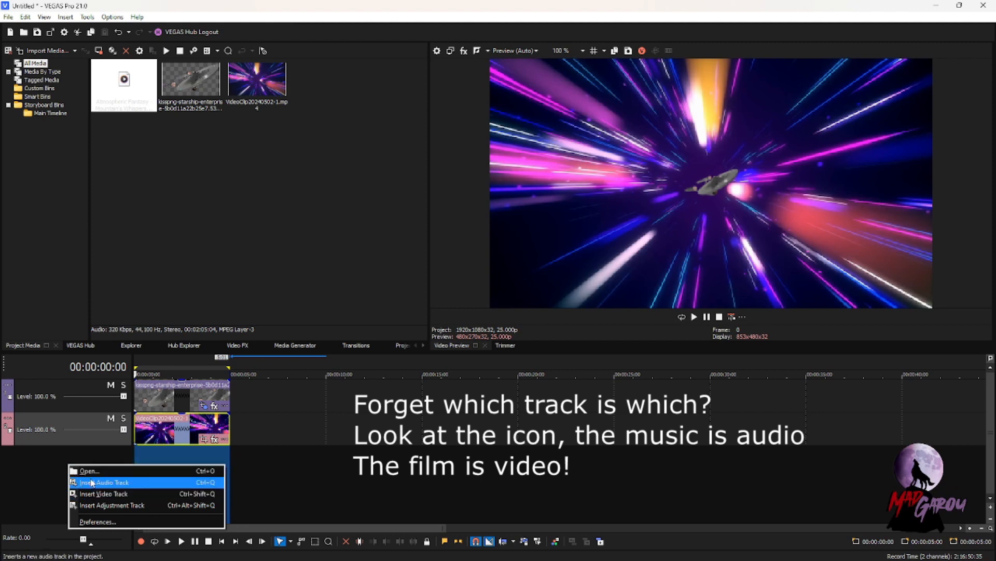
pyautogui.click(91, 482)
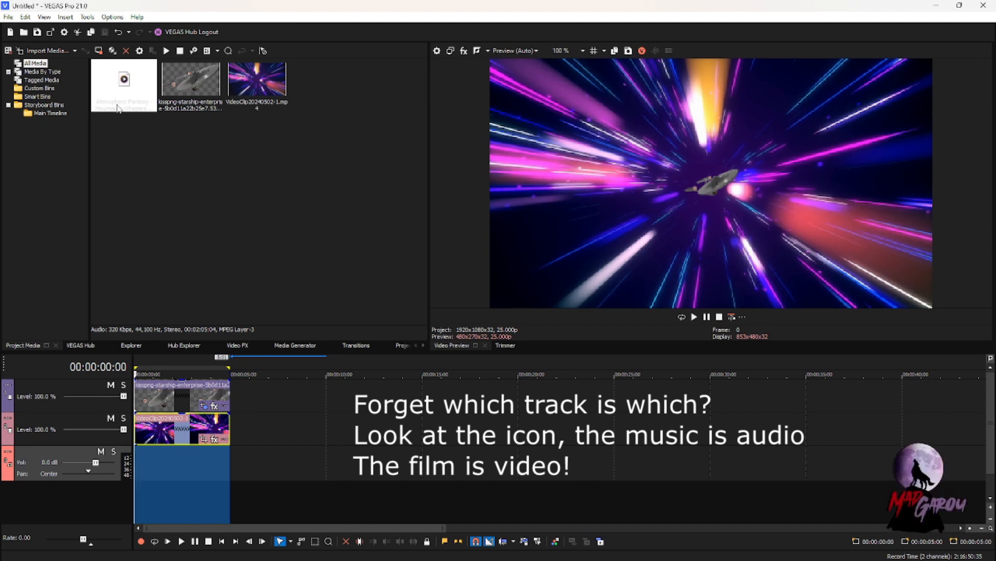
pyautogui.moveTo(119, 109); pyautogui.dragTo(203, 461)
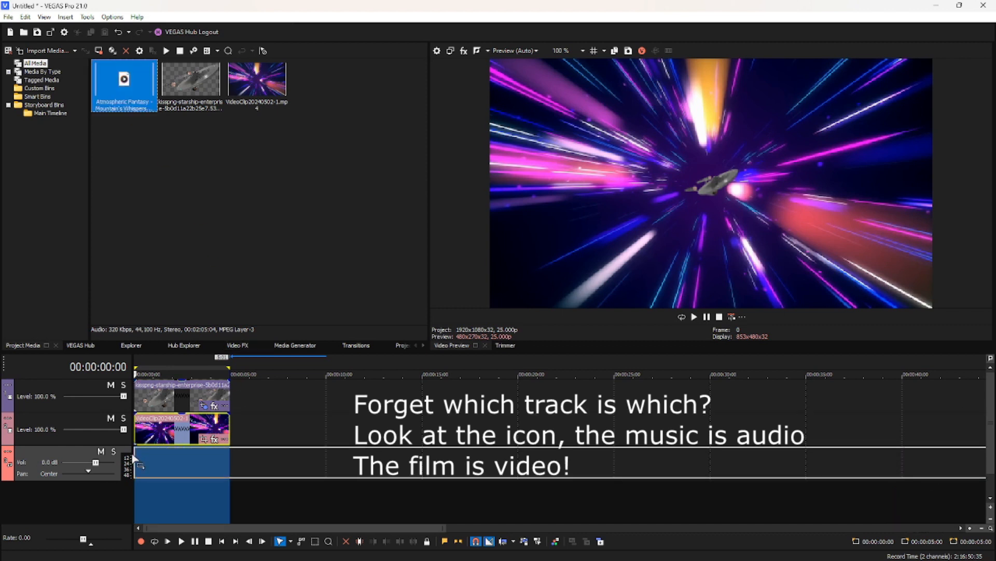
pyautogui.moveTo(136, 457); pyautogui.dragTo(135, 457)
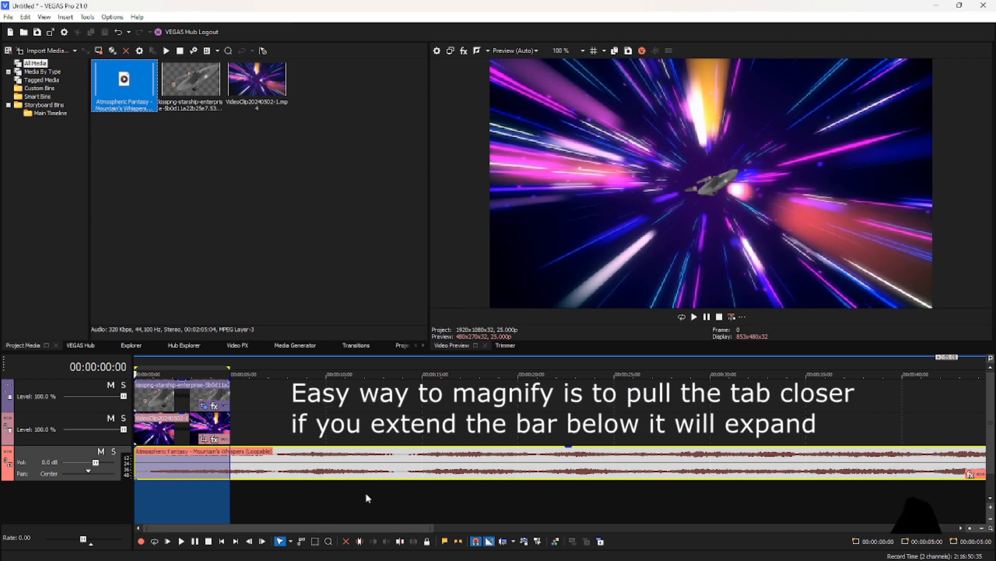
# - Trim the end of the music clip at 00:00:14:00
pyautogui.click(404, 473)
pyautogui.rightClick(402, 470)
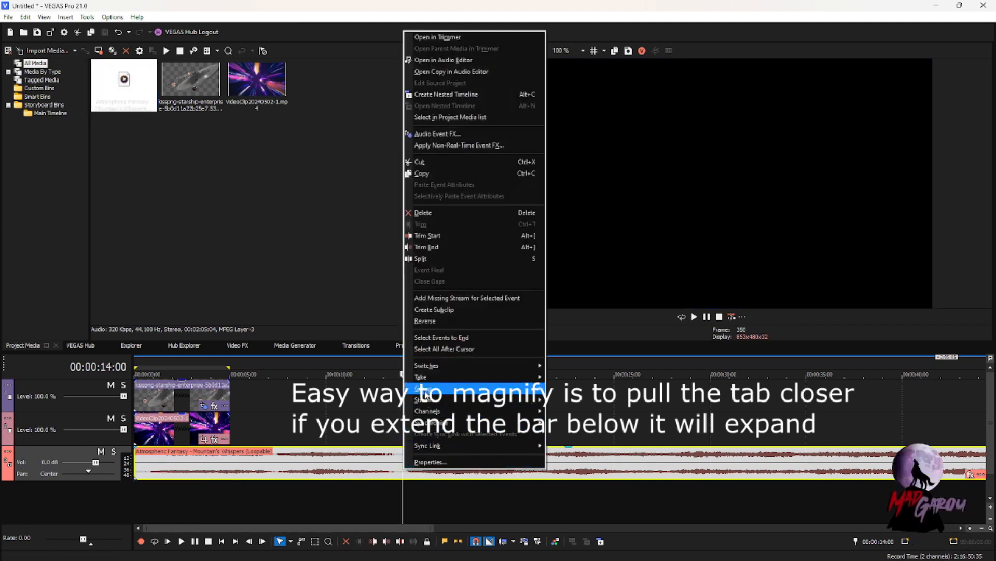
pyautogui.click(417, 247)
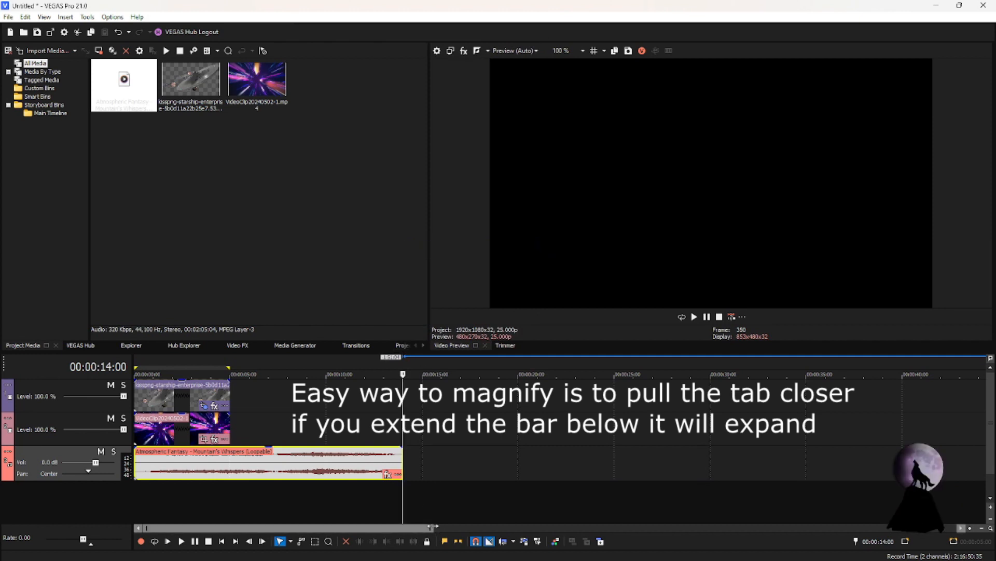
# - Trim the end of the music clip further, back to 00:00:13:15
pyautogui.moveTo(431, 527); pyautogui.dragTo(243, 534)
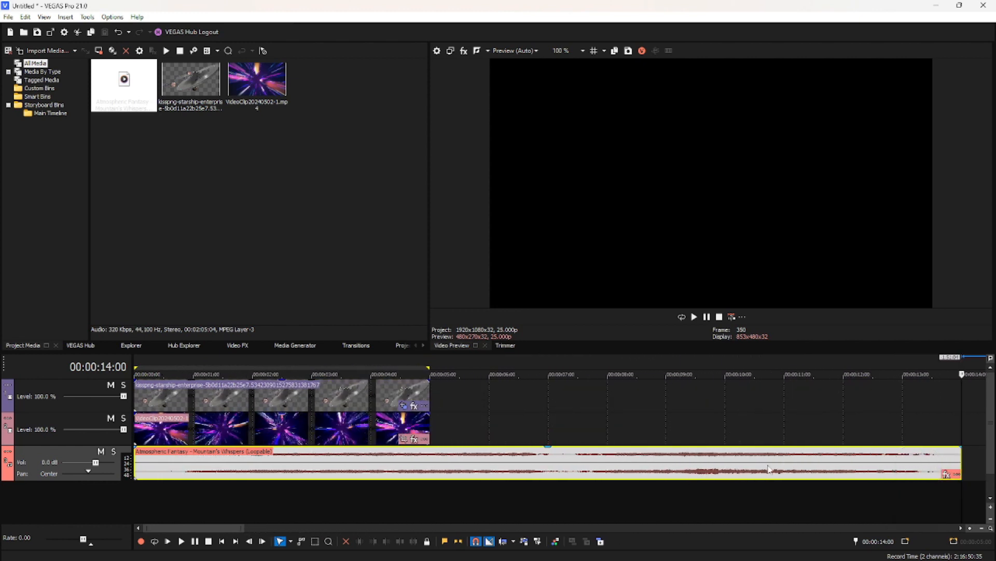
pyautogui.click(943, 462)
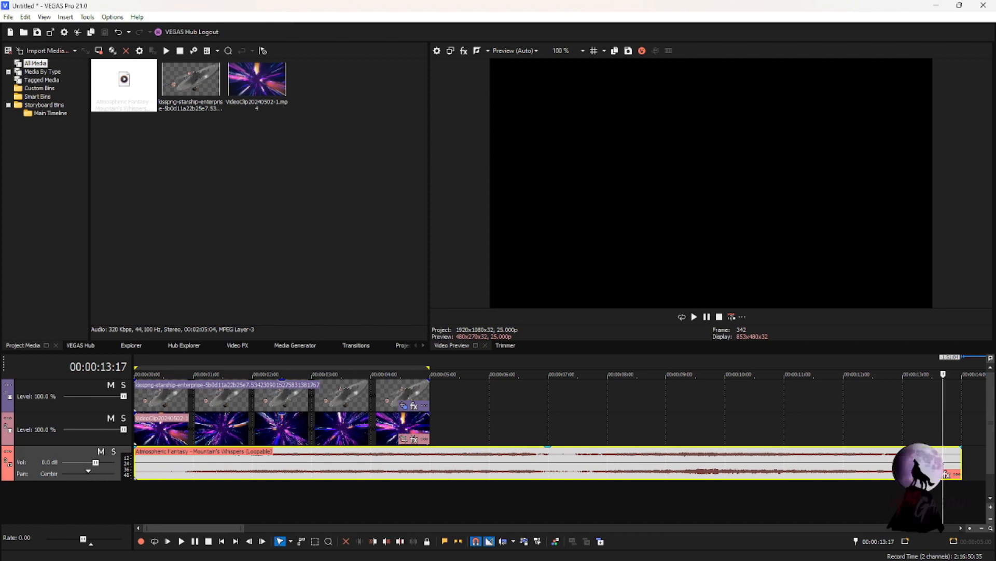
pyautogui.click(938, 462)
pyautogui.rightClick(939, 463)
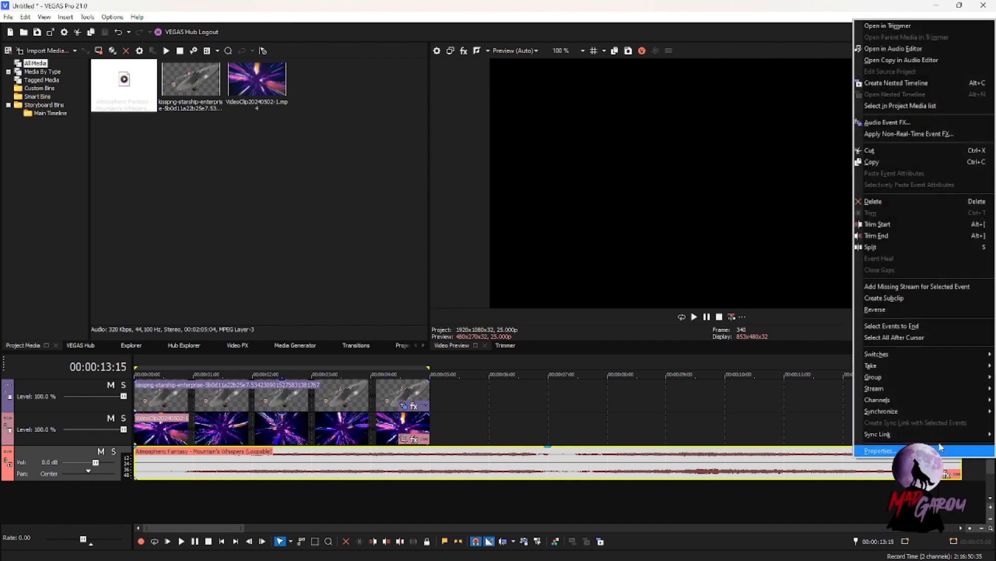
pyautogui.click(882, 235)
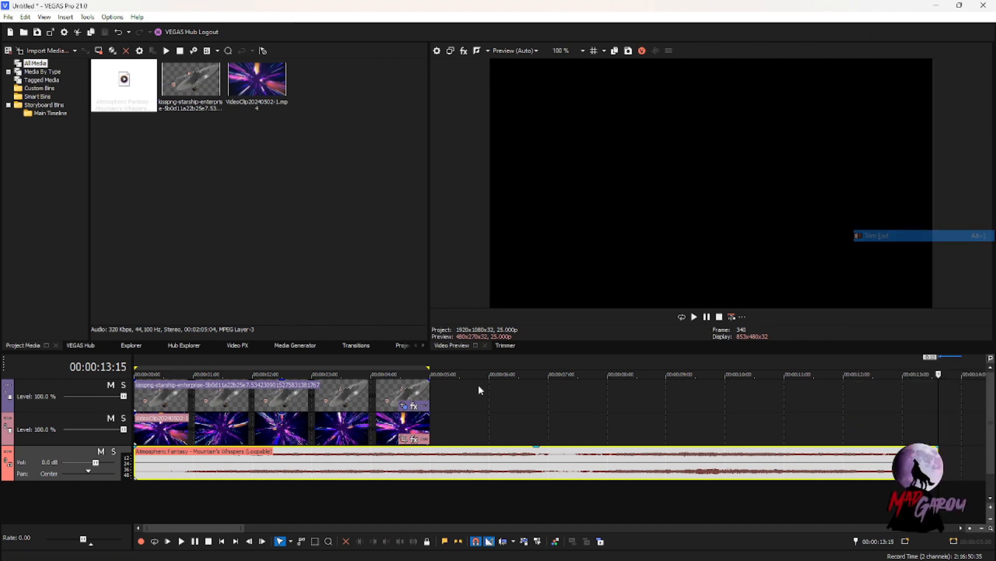
# - Trim the start of the music clip at 00:00:00:18 and move the clip back to the start of the timeline
pyautogui.click(176, 473)
pyautogui.rightClick(177, 472)
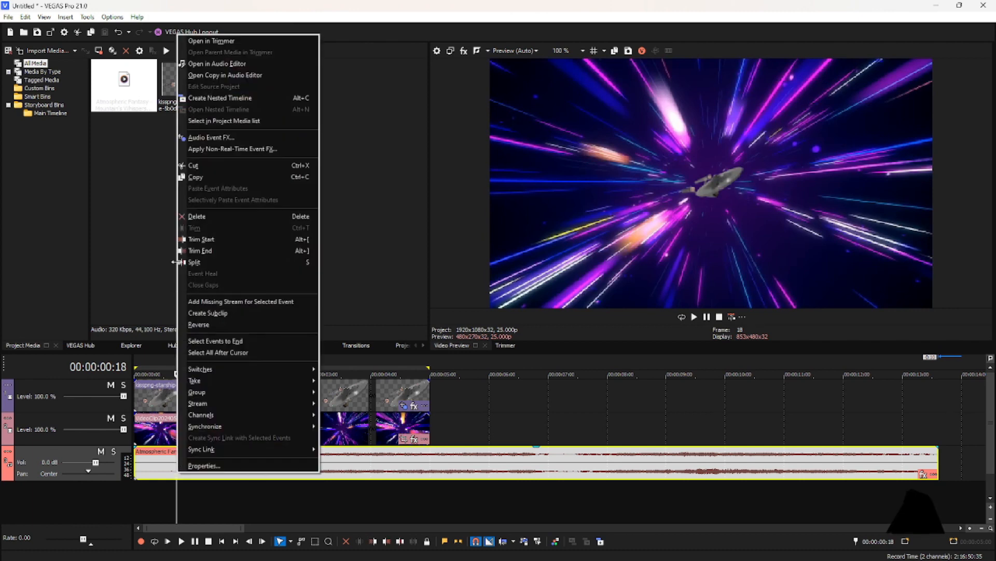
pyautogui.click(201, 239)
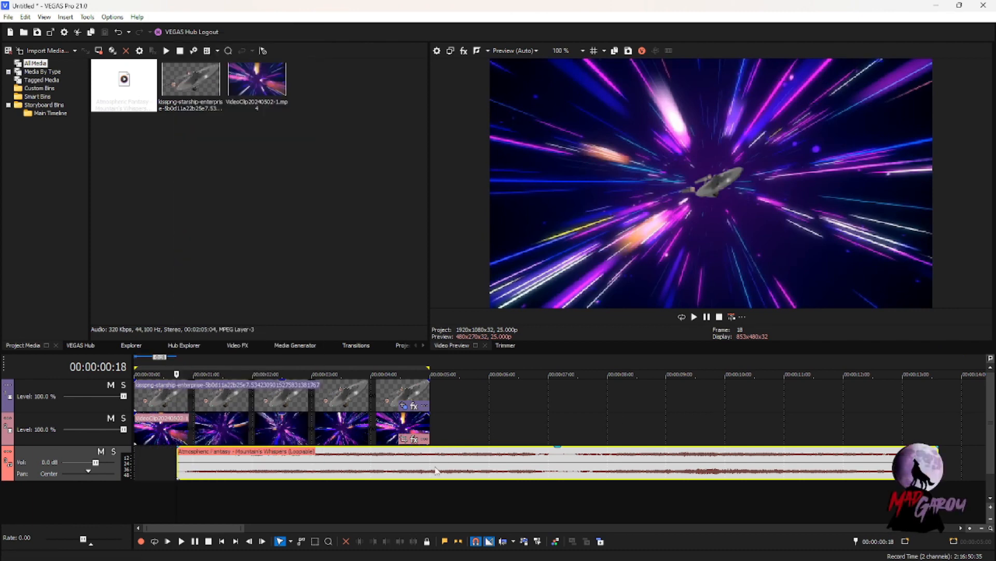
pyautogui.moveTo(435, 471); pyautogui.dragTo(320, 487)
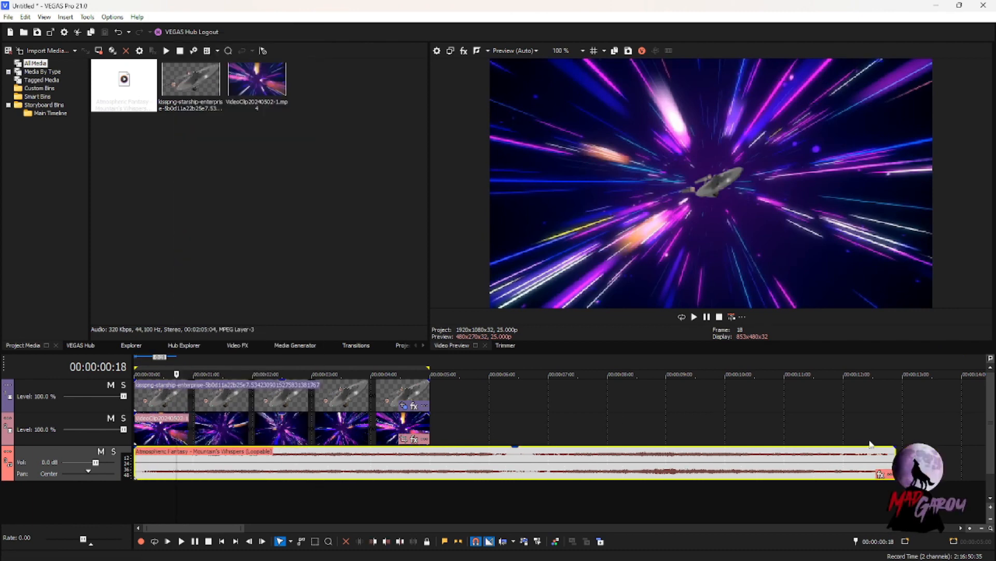
# - Time-compress the music clip so it ends with the video at about 00:00:05:00, and play back the scene to check it
pyautogui.moveTo(890, 456); pyautogui.dragTo(429, 498)
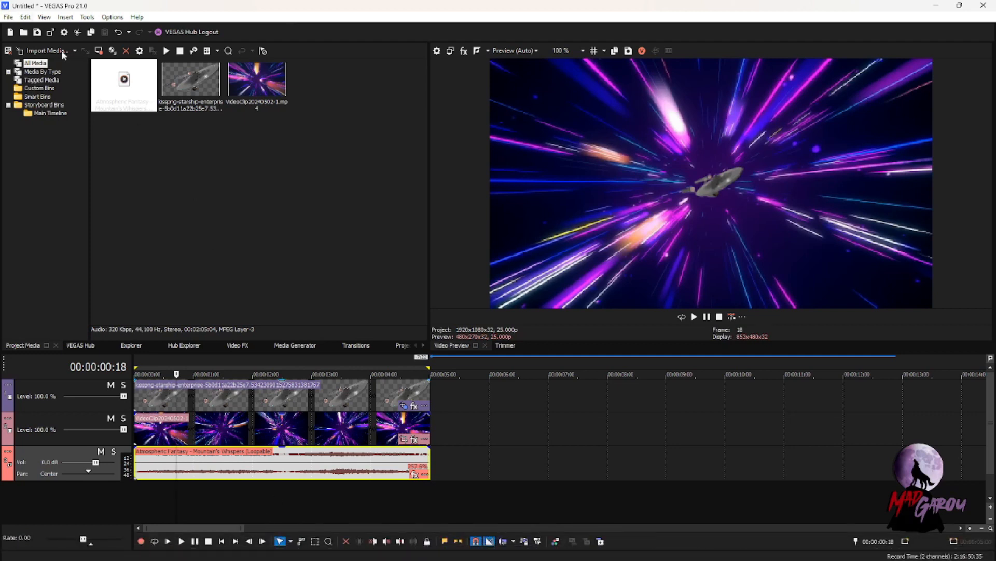
pyautogui.click(695, 319)
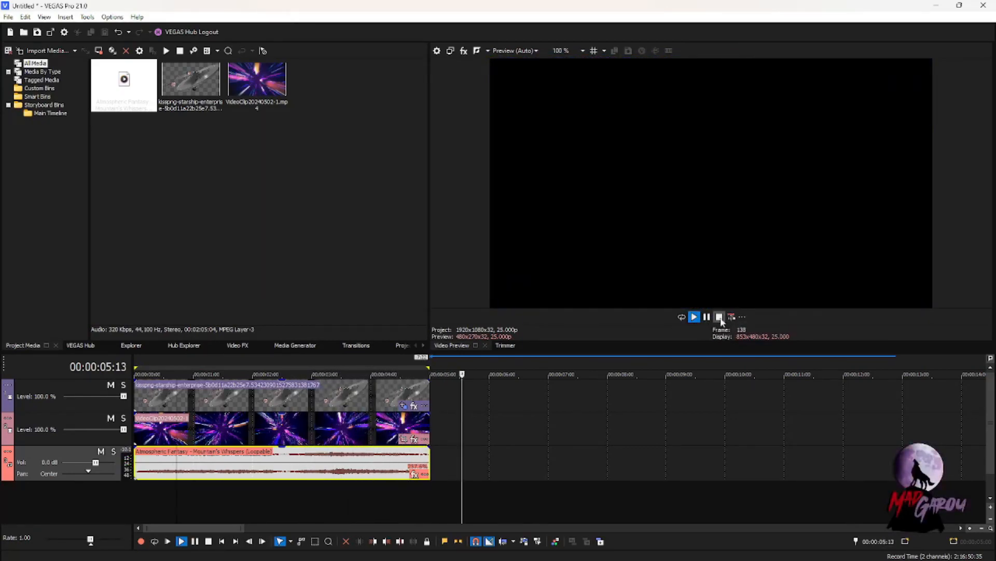
pyautogui.click(707, 317)
pyautogui.click(135, 479)
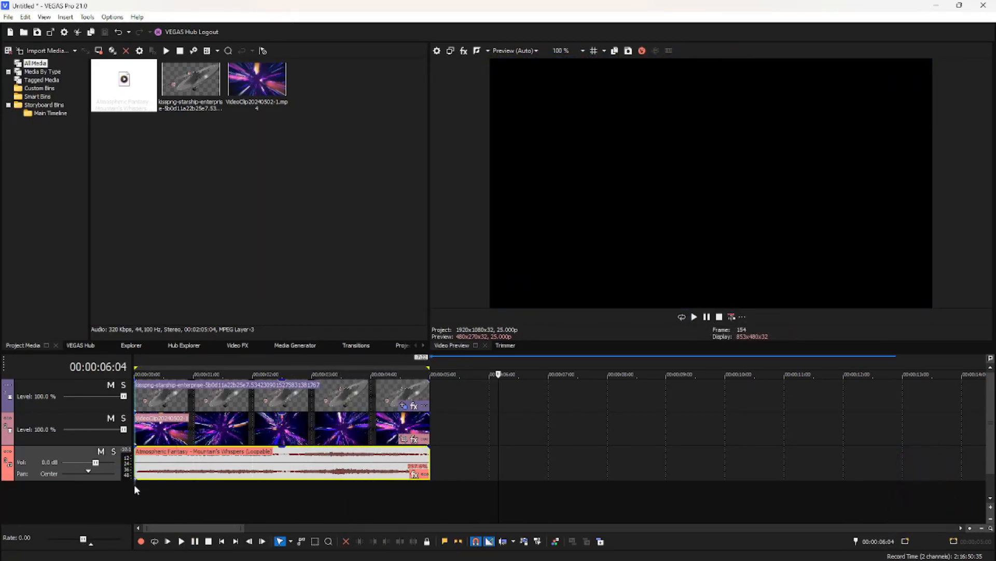